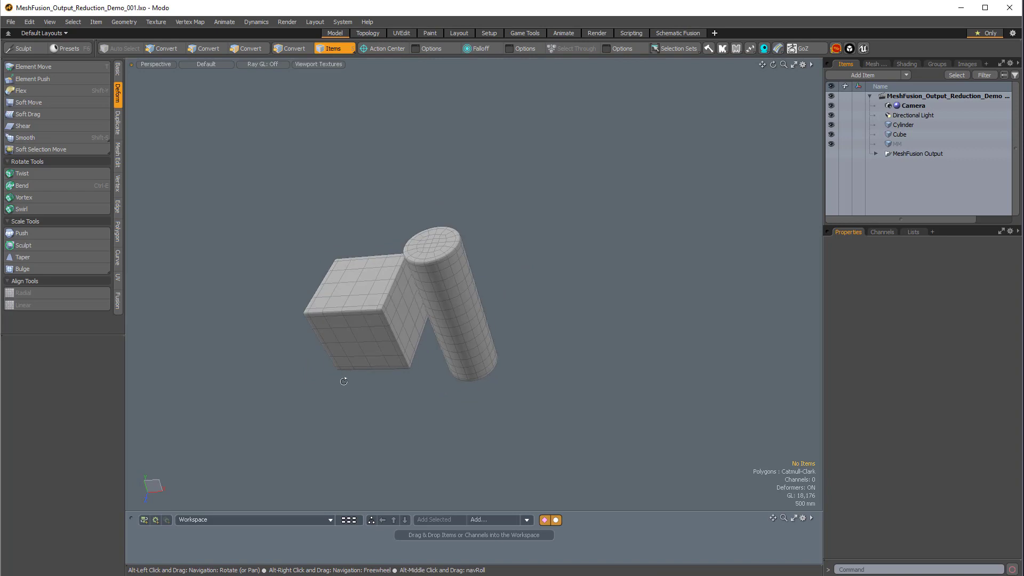
# Create a new fusion from the cube mesh and move the Fusion Item directly below Cube in the item list.
pyautogui.click(474, 280)
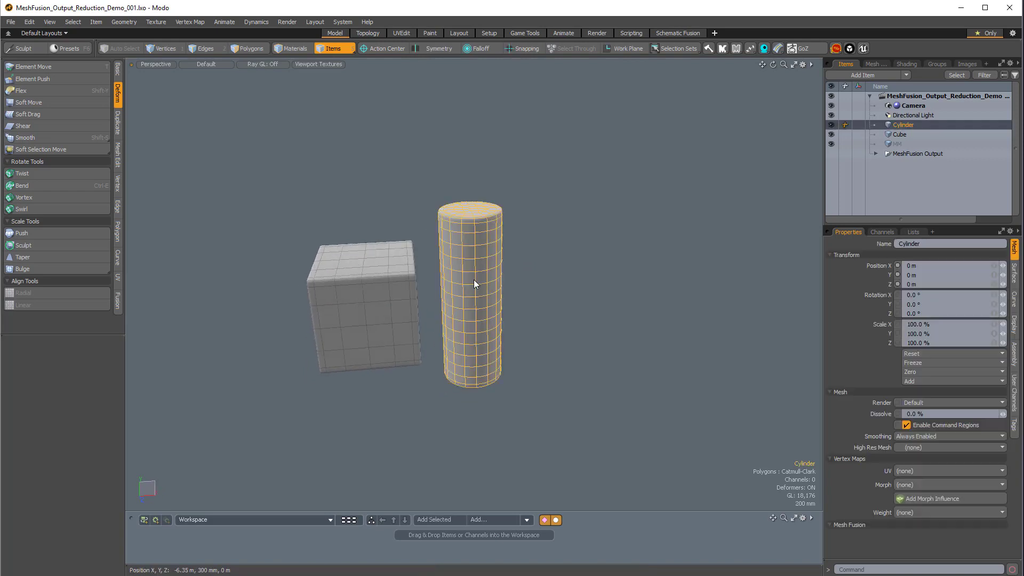
pyautogui.click(383, 296)
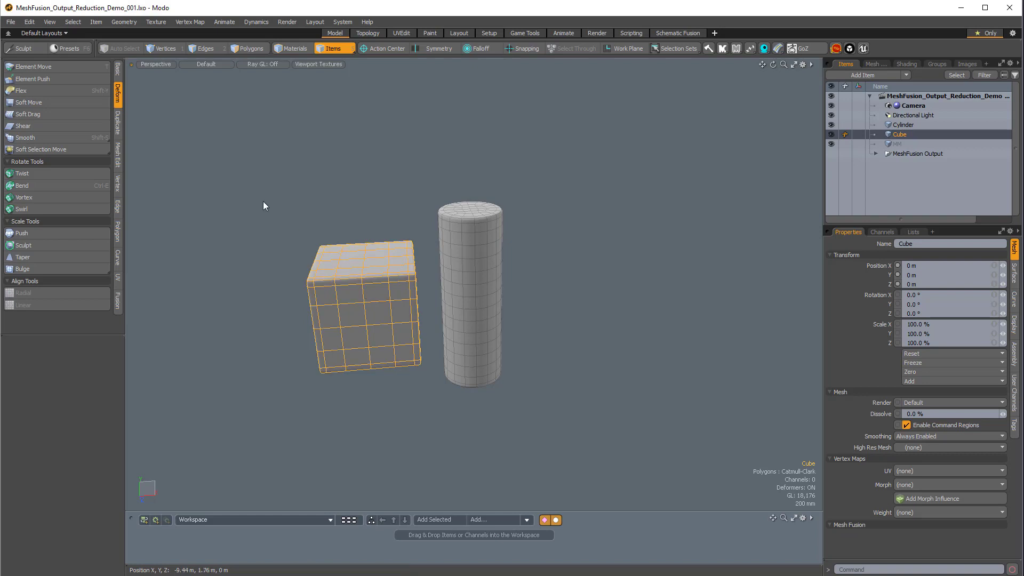
pyautogui.hotkey('ctrl', 'alt', 'f')
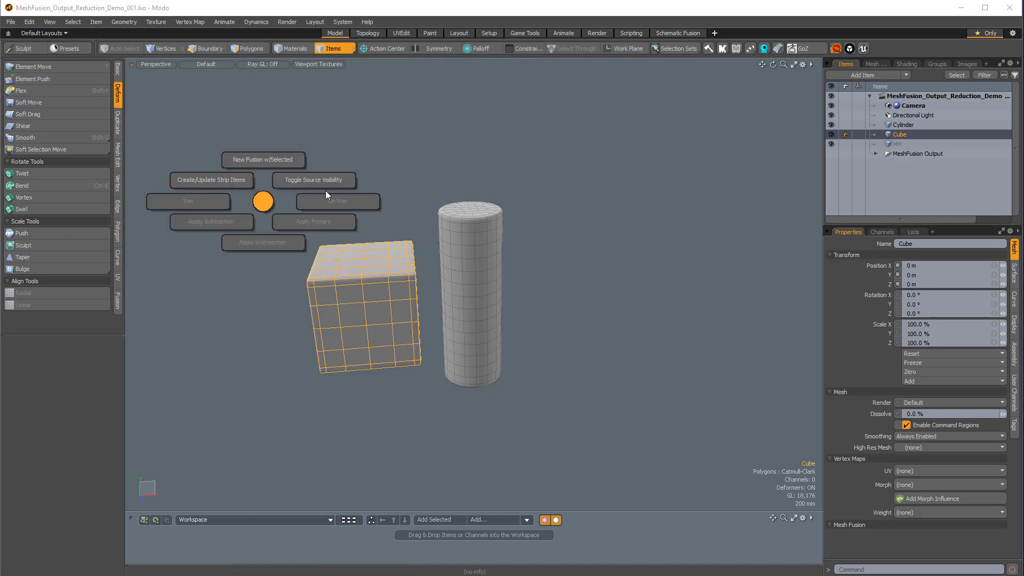
pyautogui.click(268, 148)
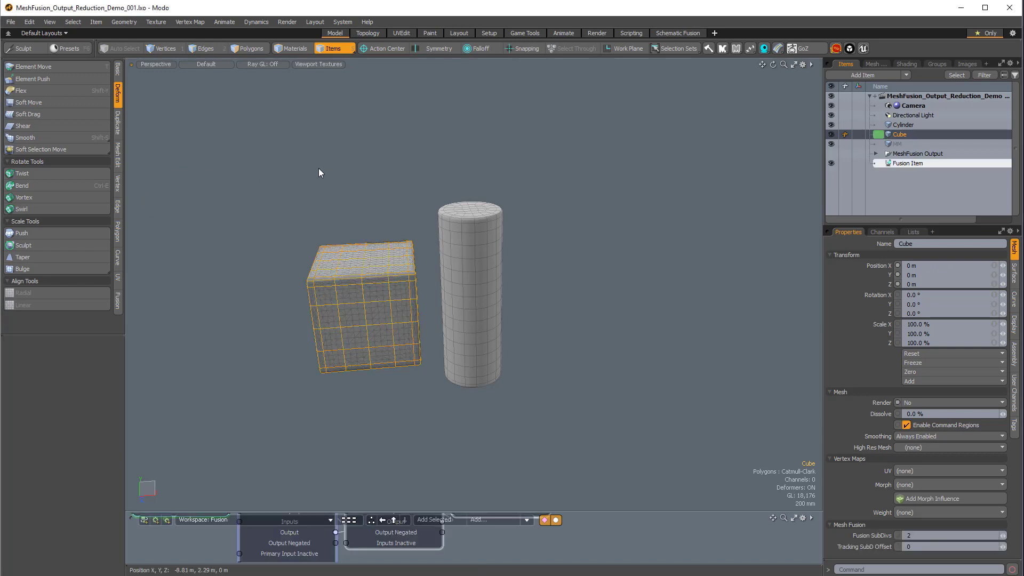
pyautogui.click(377, 199)
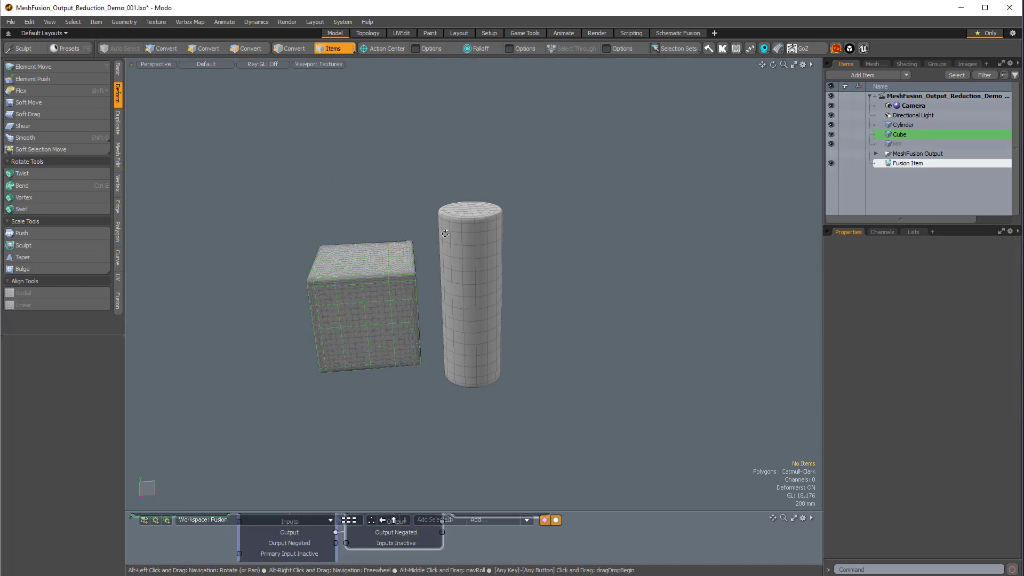
pyautogui.moveTo(906, 164); pyautogui.dragTo(910, 136)
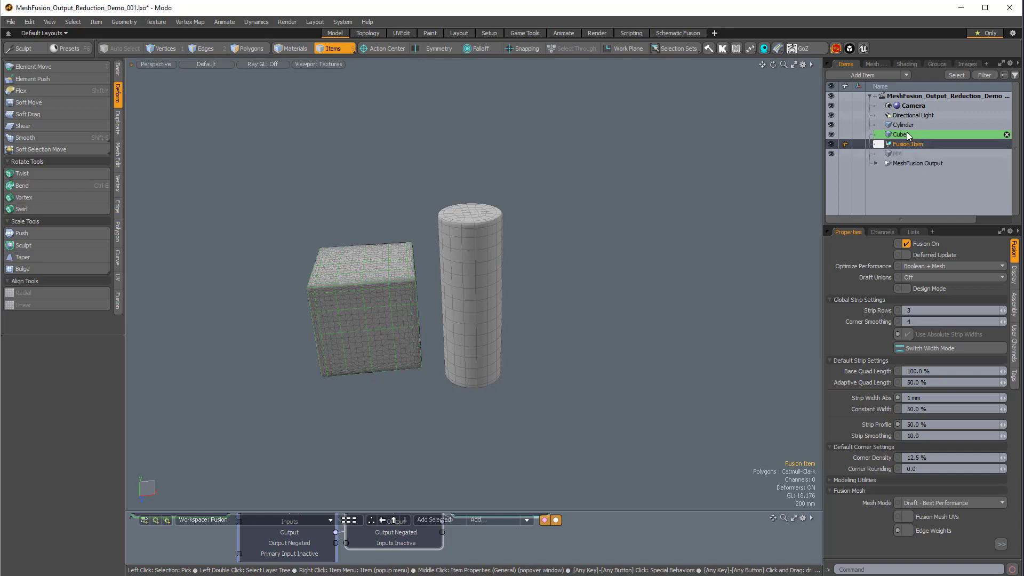
# Apply the cylinder to the cube's fusion as a subtraction.
pyautogui.moveTo(407, 251)
pyautogui.keyDown('alt'); pyautogui.mouseDown()
pyautogui.moveTo(361, 241)
pyautogui.moveTo(396, 242)
pyautogui.mouseUp(); pyautogui.keyUp('alt')
pyautogui.click(478, 219)
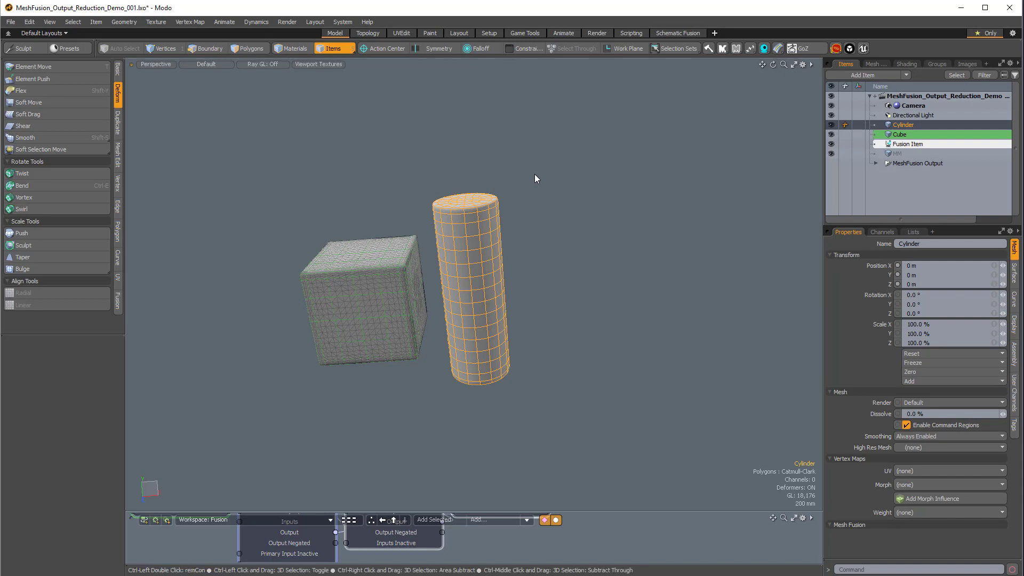
pyautogui.hotkey('ctrl', 'space')
pyautogui.click(476, 222)
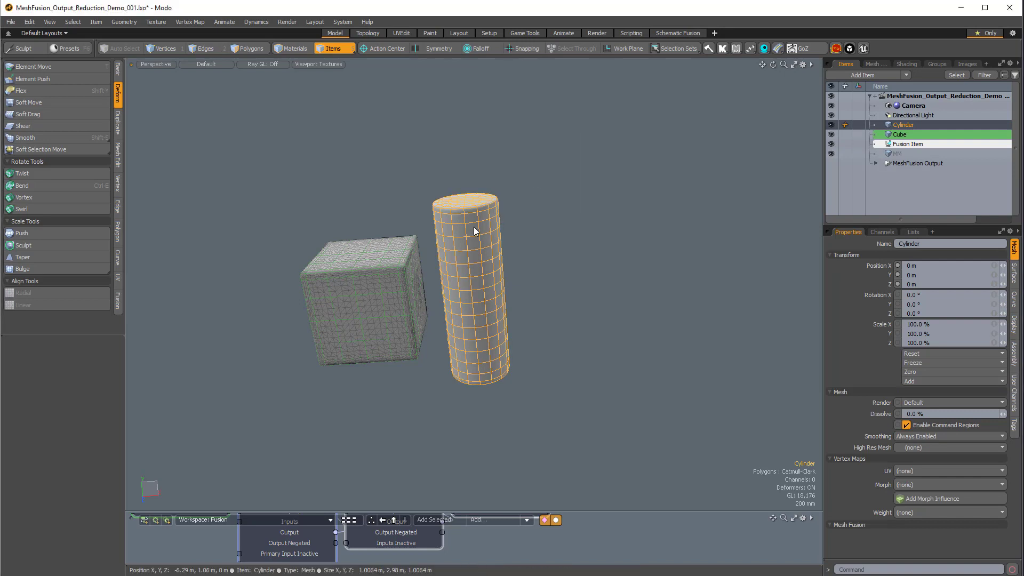
pyautogui.moveTo(471, 224); pyautogui.dragTo(373, 251)
pyautogui.click(297, 318)
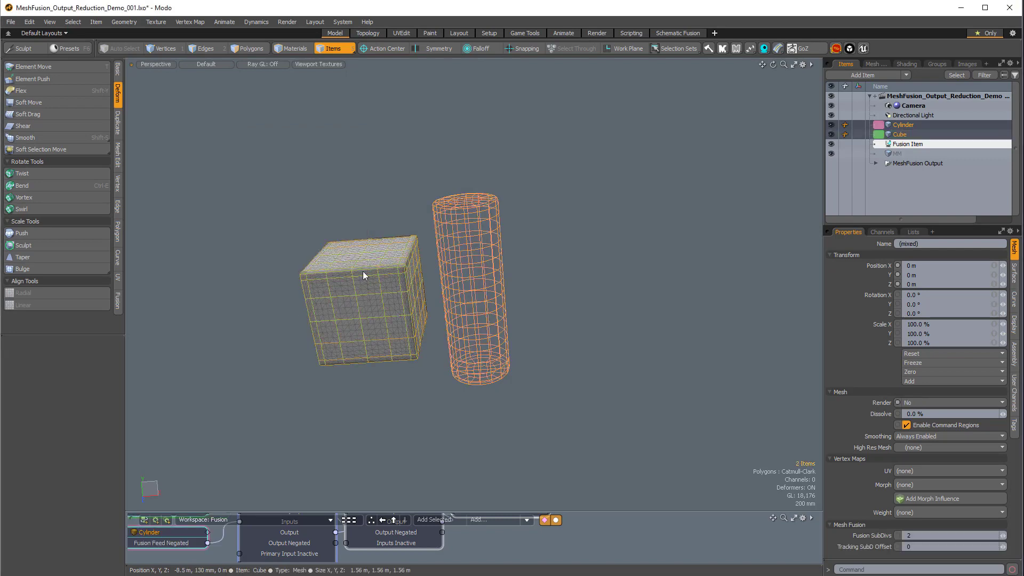
# Move the cylinder into the cube's corner at X -1.15 m, Z 525 mm and scale it to 133% in X and Z.
pyautogui.click(468, 235)
pyautogui.press('y')
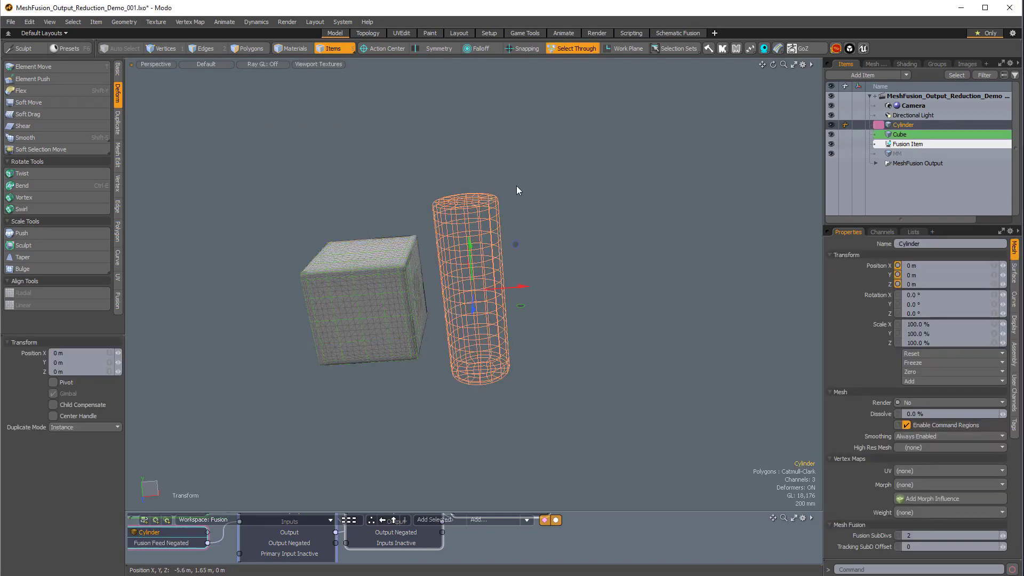
pyautogui.keyDown('ctrl'); pyautogui.keyDown('alt'); pyautogui.moveTo(491, 296); pyautogui.dragTo(452, 364); pyautogui.keyUp('alt'); pyautogui.keyUp('ctrl')
pyautogui.keyDown('alt'); pyautogui.moveTo(491, 334); pyautogui.dragTo(493, 315); pyautogui.keyUp('alt')
pyautogui.keyDown('ctrl'); pyautogui.keyDown('alt'); pyautogui.moveTo(494, 314); pyautogui.dragTo(561, 282); pyautogui.keyUp('alt'); pyautogui.keyUp('ctrl')
pyautogui.press('r')
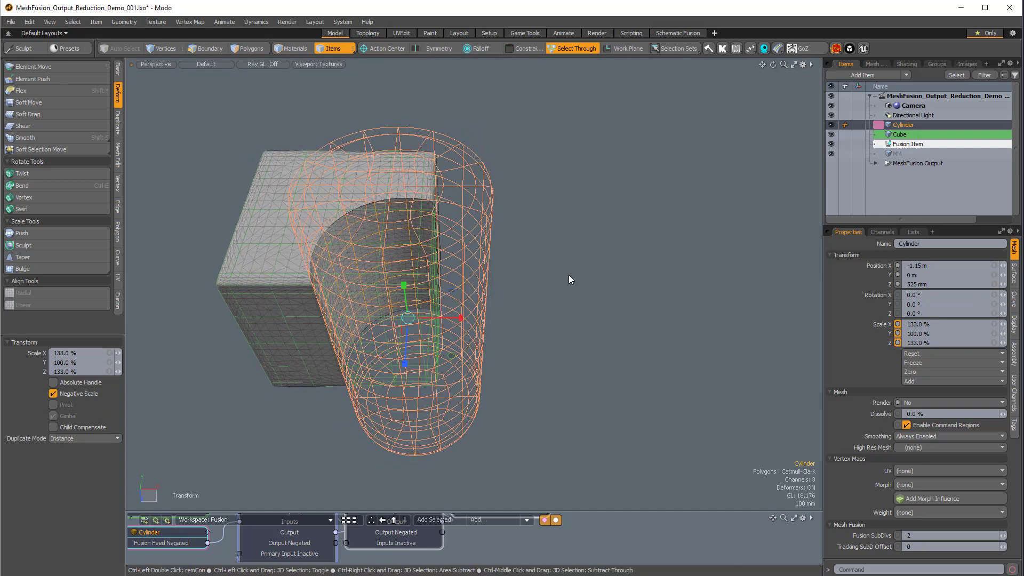
# Hide the fusion's source meshes and create its strip items.
pyautogui.hotkey('ctrl', '0')
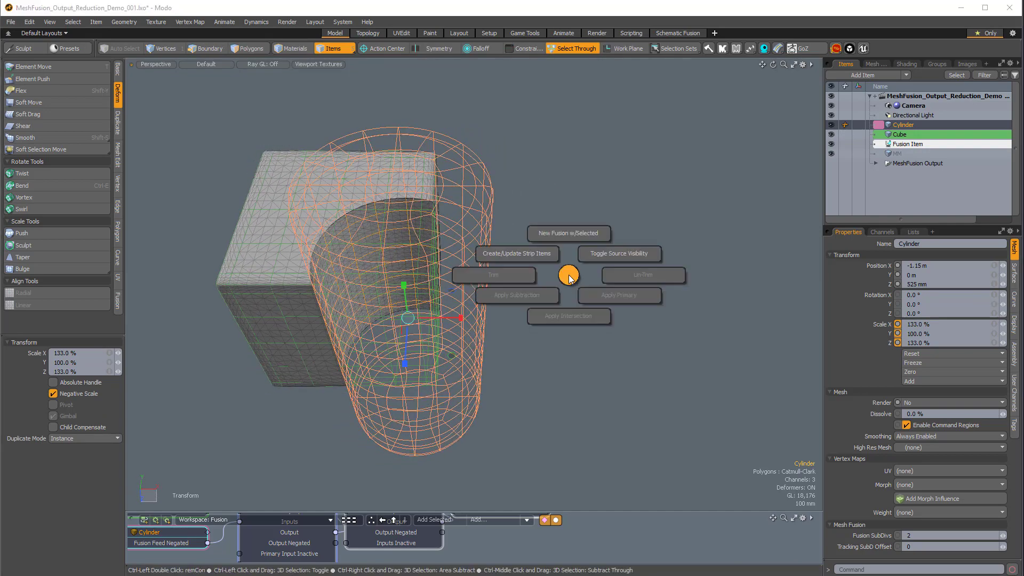
pyautogui.click(601, 258)
pyautogui.press('q')
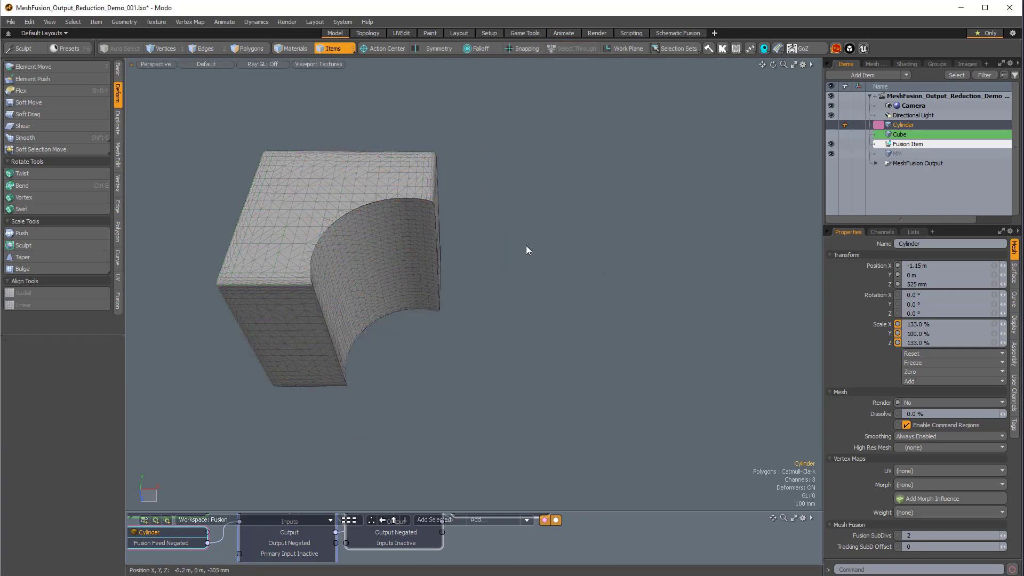
pyautogui.hotkey('shift', 'f')
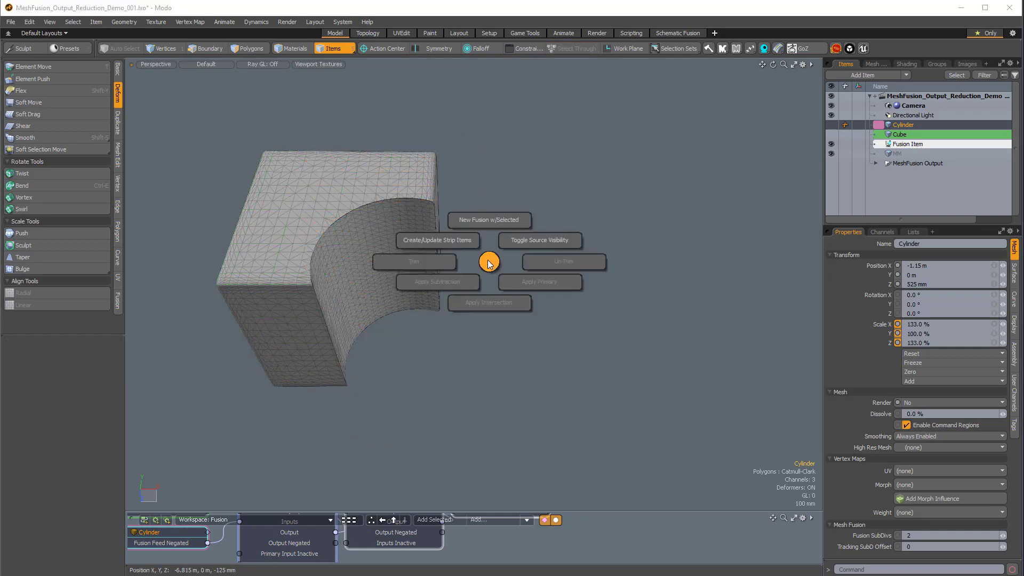
pyautogui.click(456, 239)
# Select the strip along the cylindrical cut and set its Strip Width to 35 mm and Strip Profile to 10%.
pyautogui.keyDown('alt'); pyautogui.moveTo(473, 252); pyautogui.dragTo(401, 193); pyautogui.keyUp('alt')
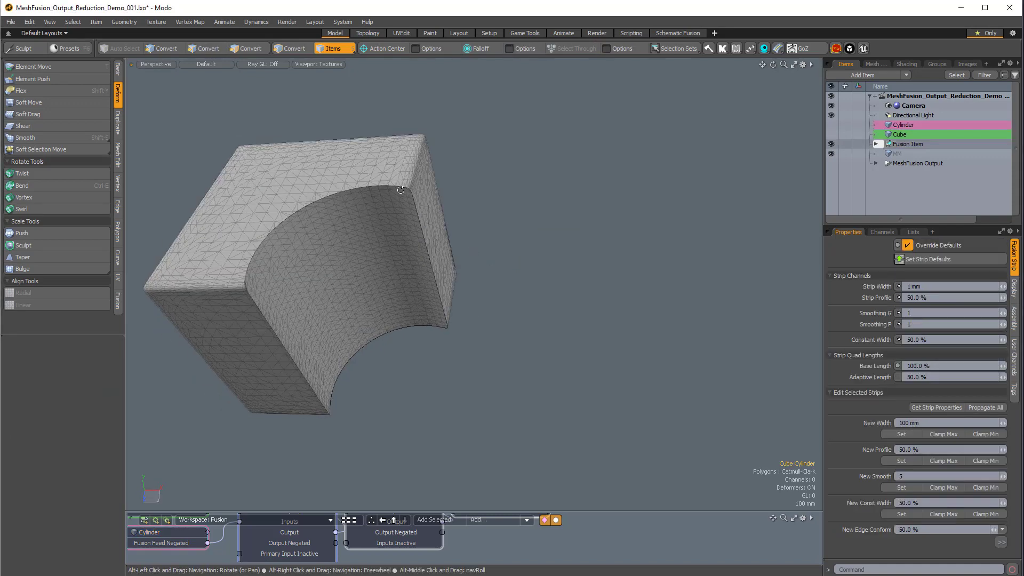
pyautogui.click(403, 189)
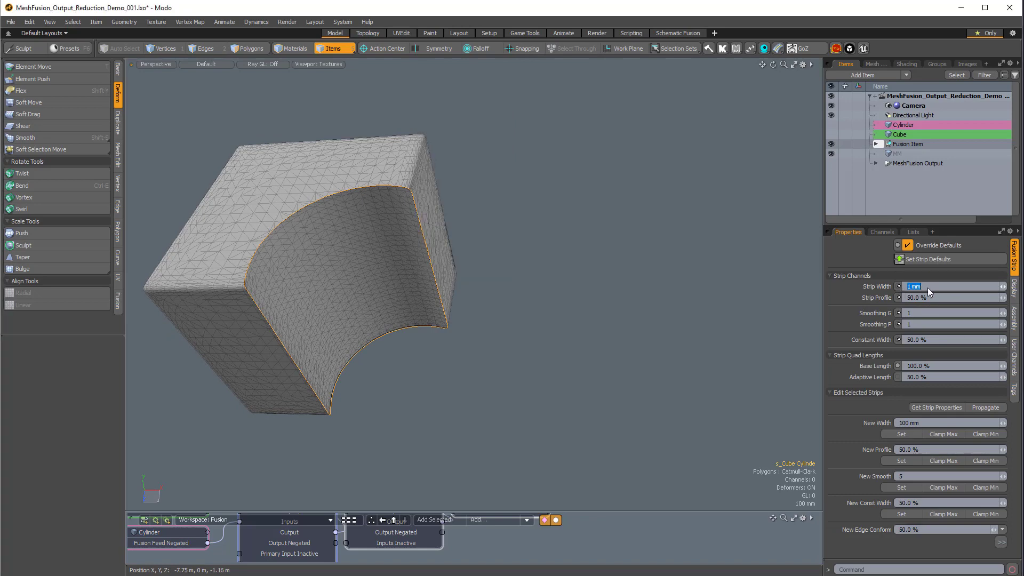
pyautogui.write('mm')
pyautogui.press('Return')
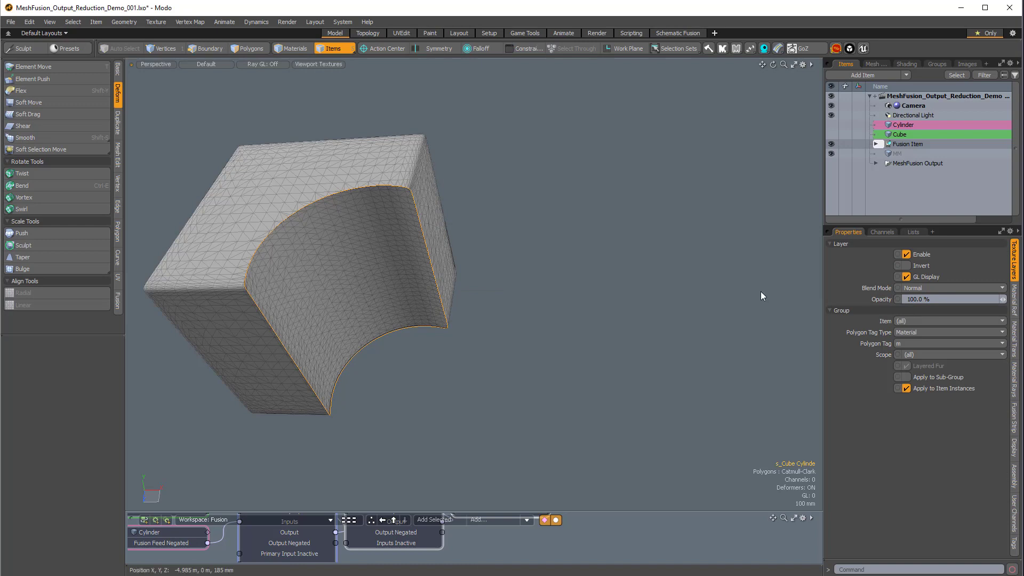
pyautogui.click(932, 286)
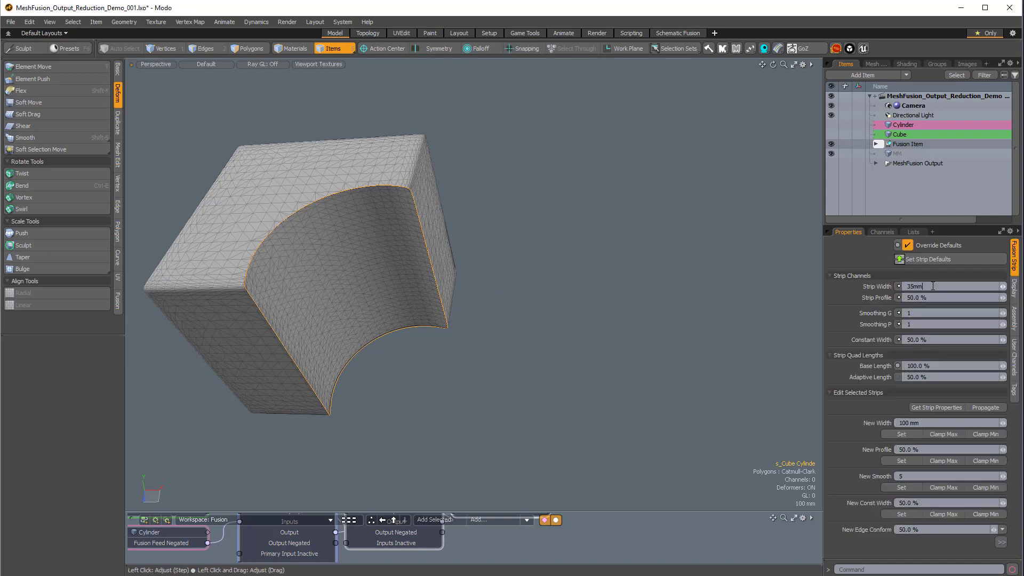
pyautogui.write('35mm')
pyautogui.press('Return')
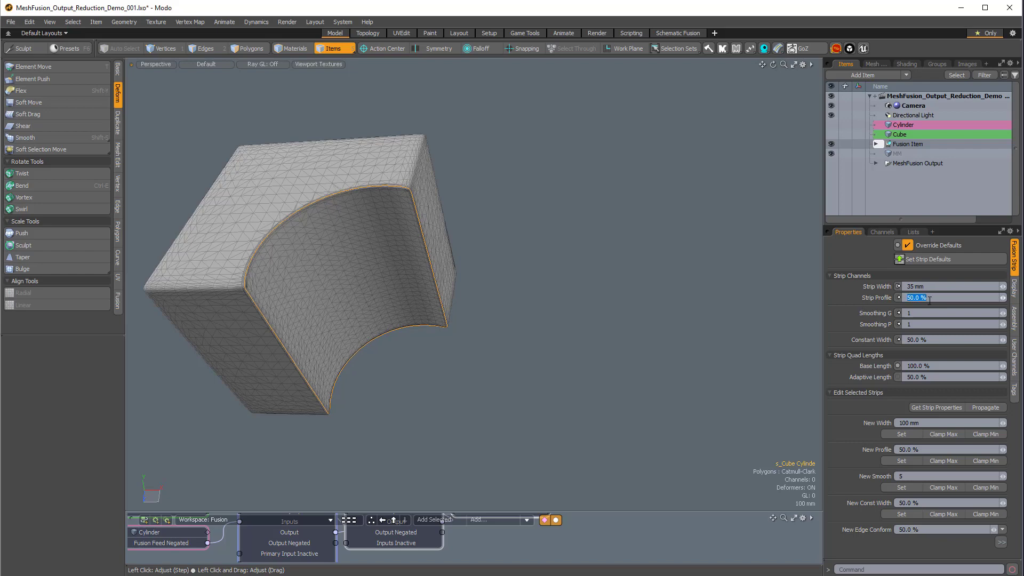
pyautogui.click(929, 297)
pyautogui.write('10')
pyautogui.press('Return')
# Set the Fusion Item's Mesh Mode to Airtight Final Item Parts.
pyautogui.click(906, 144)
pyautogui.moveTo(916, 226); pyautogui.dragTo(916, 165)
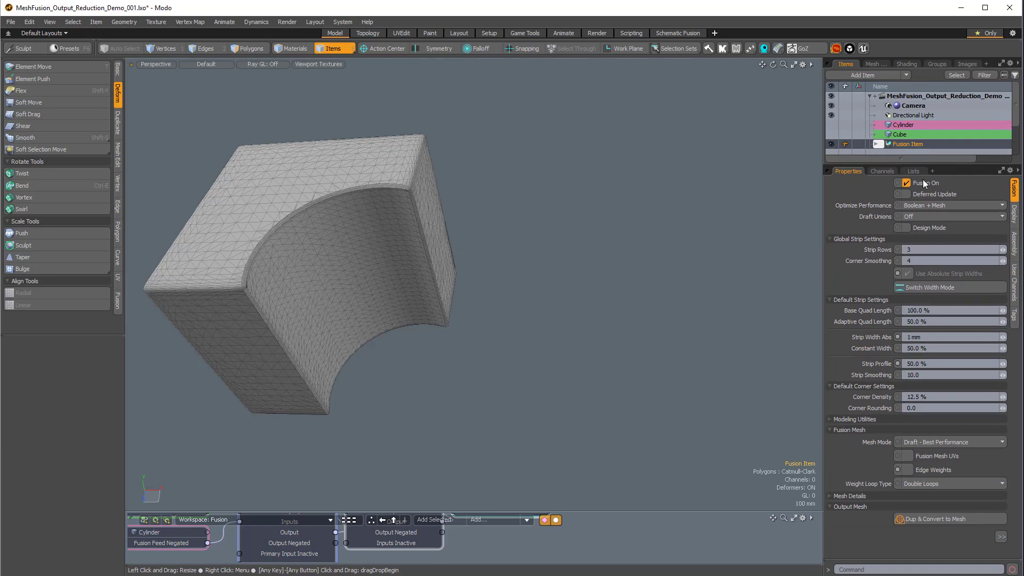
pyautogui.click(927, 441)
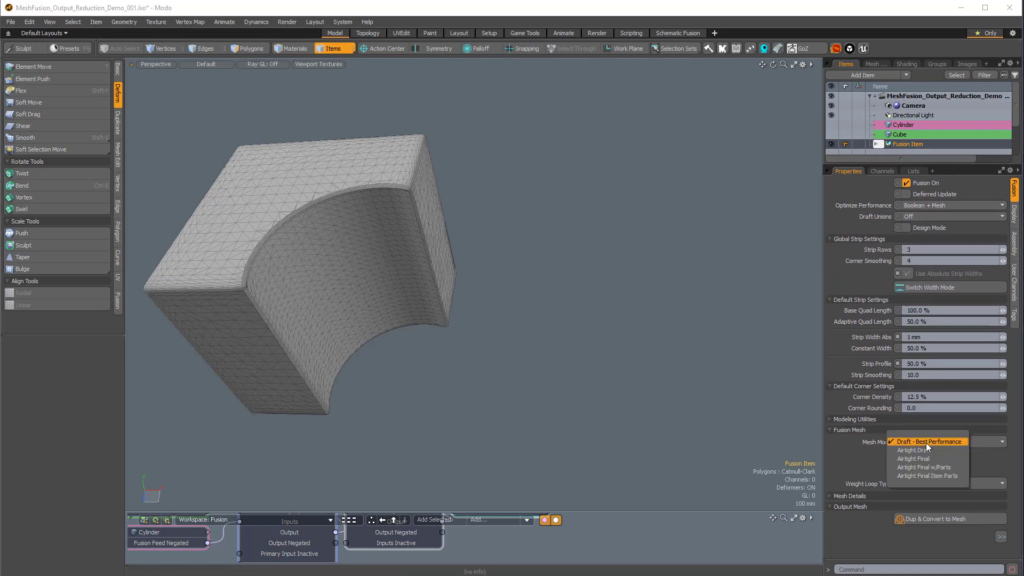
pyautogui.click(913, 476)
# Select the Cylinder and Cube source meshes together and lower their Fusion SubDivs to 1 and then 0.
pyautogui.keyDown('alt'); pyautogui.moveTo(423, 178); pyautogui.dragTo(398, 319); pyautogui.keyUp('alt')
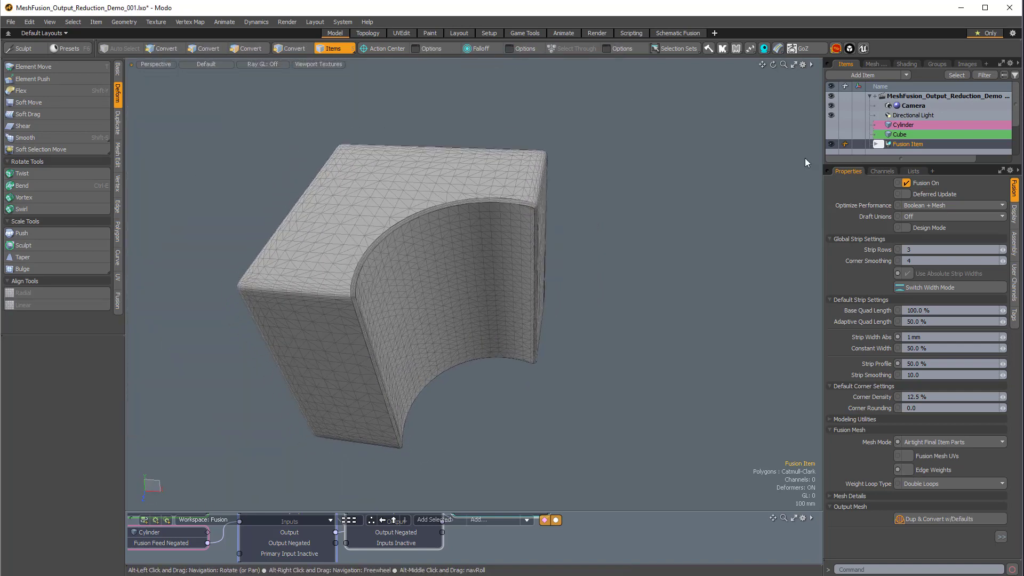
pyautogui.moveTo(875, 161); pyautogui.dragTo(880, 265)
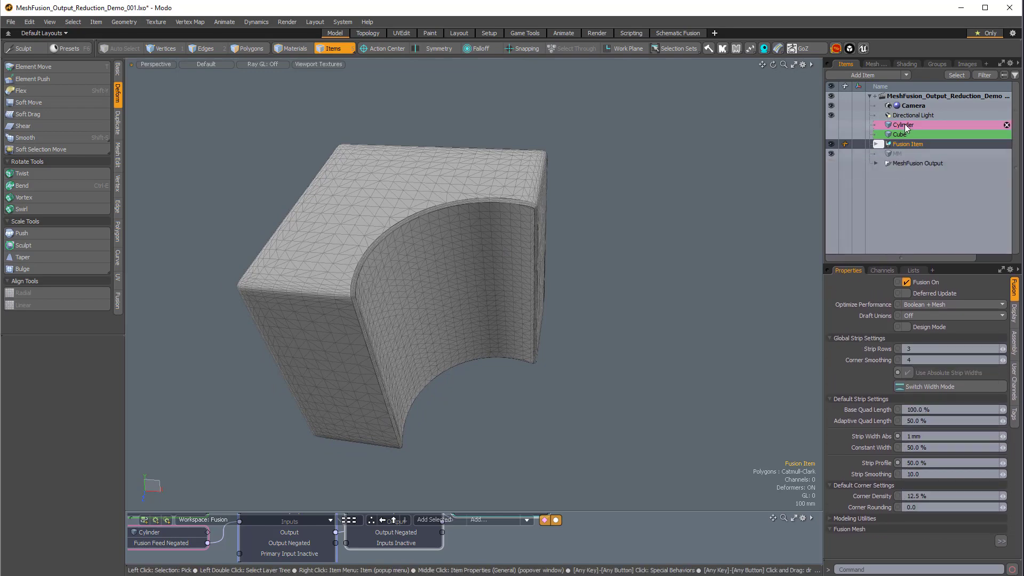
pyautogui.click(905, 123)
pyautogui.keyDown('shift'); pyautogui.click(901, 134); pyautogui.keyUp('shift')
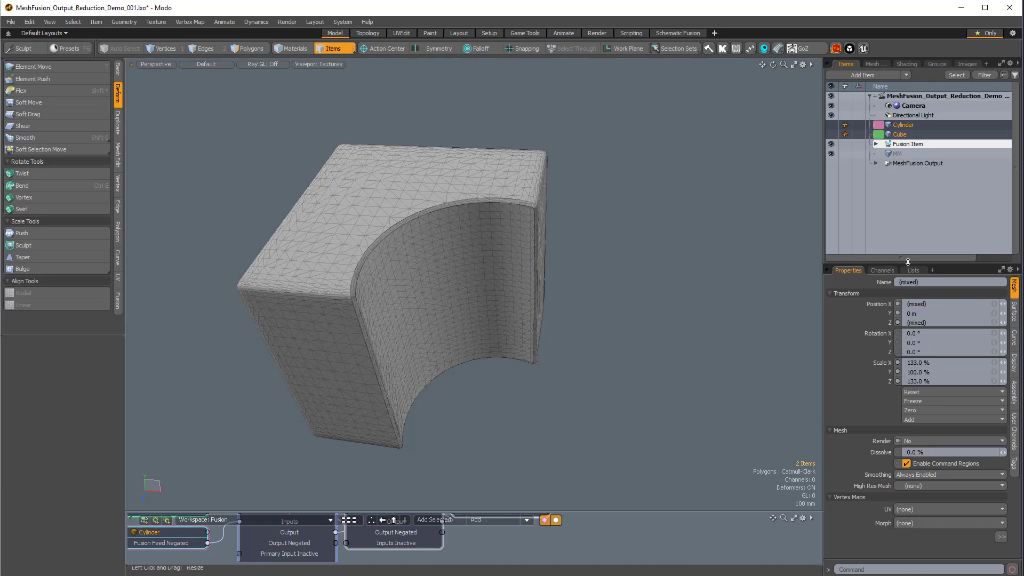
pyautogui.moveTo(907, 261); pyautogui.dragTo(908, 143)
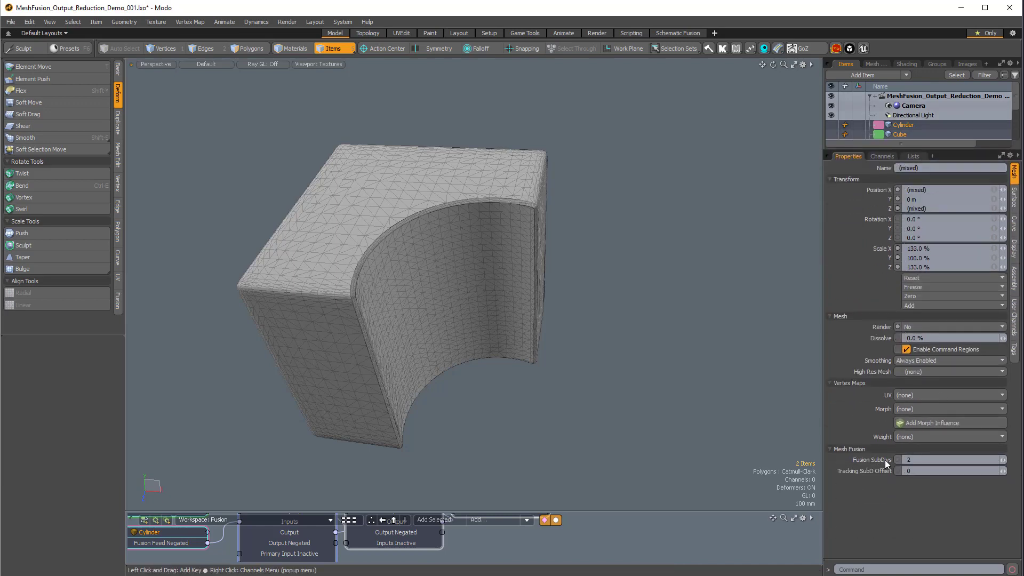
pyautogui.keyDown('alt'); pyautogui.moveTo(507, 307); pyautogui.dragTo(415, 217); pyautogui.keyUp('alt')
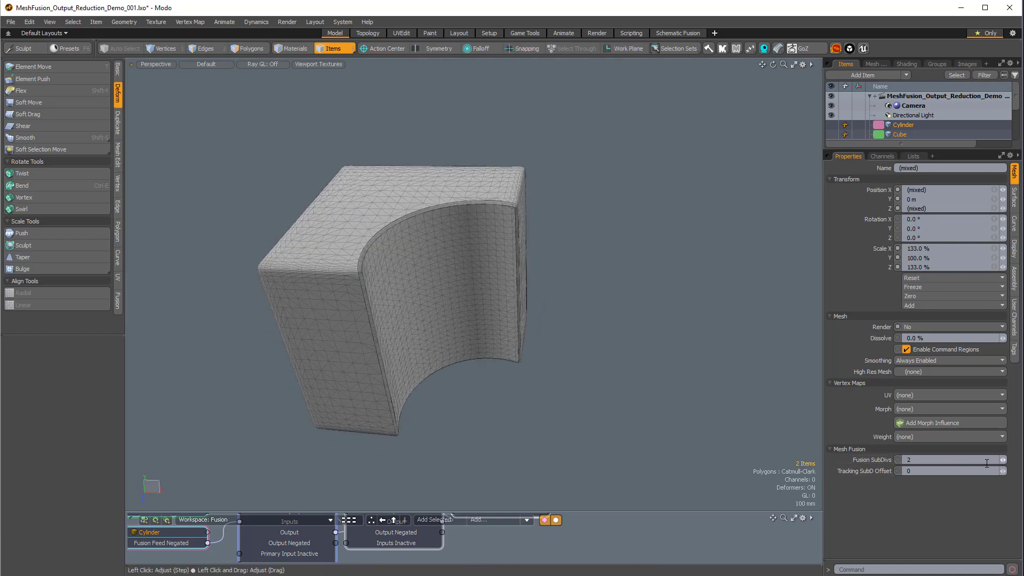
pyautogui.click(1003, 464)
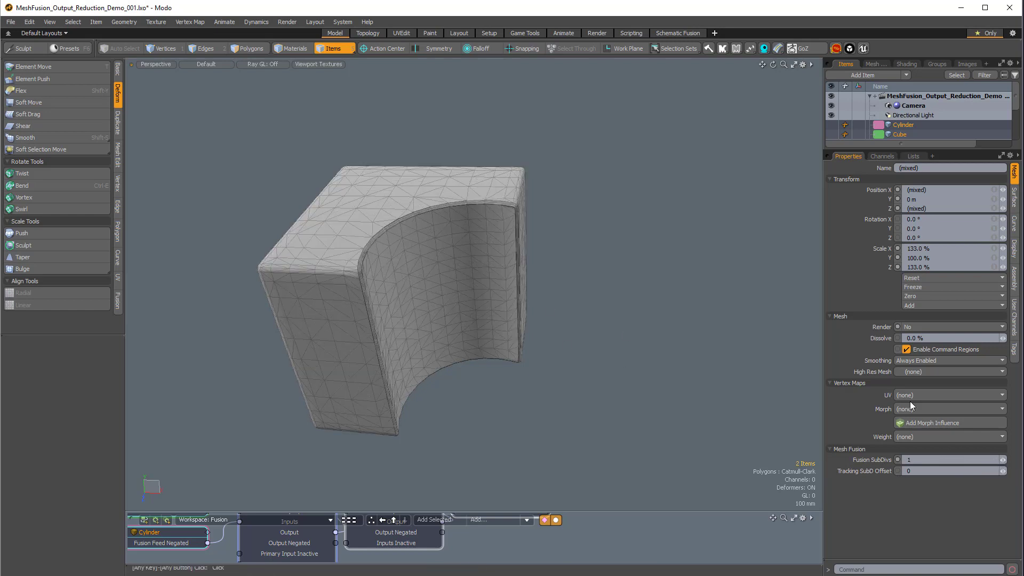
pyautogui.keyDown('alt'); pyautogui.moveTo(469, 352); pyautogui.dragTo(456, 383); pyautogui.keyUp('alt')
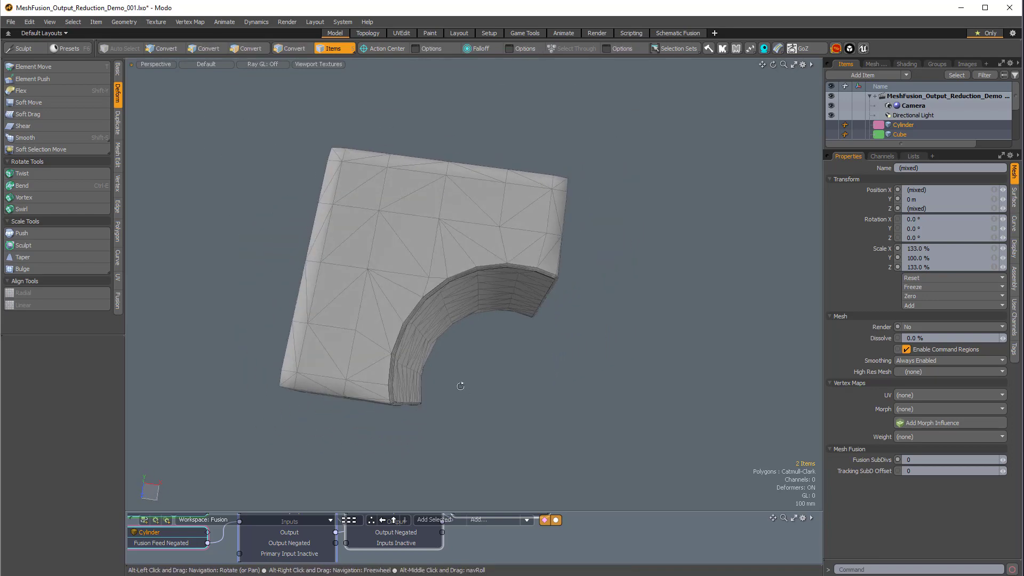
# Restore the Fusion SubDivs of the Cylinder and Cube to 2.
pyautogui.keyDown('alt'); pyautogui.moveTo(487, 434); pyautogui.dragTo(419, 350); pyautogui.keyUp('alt')
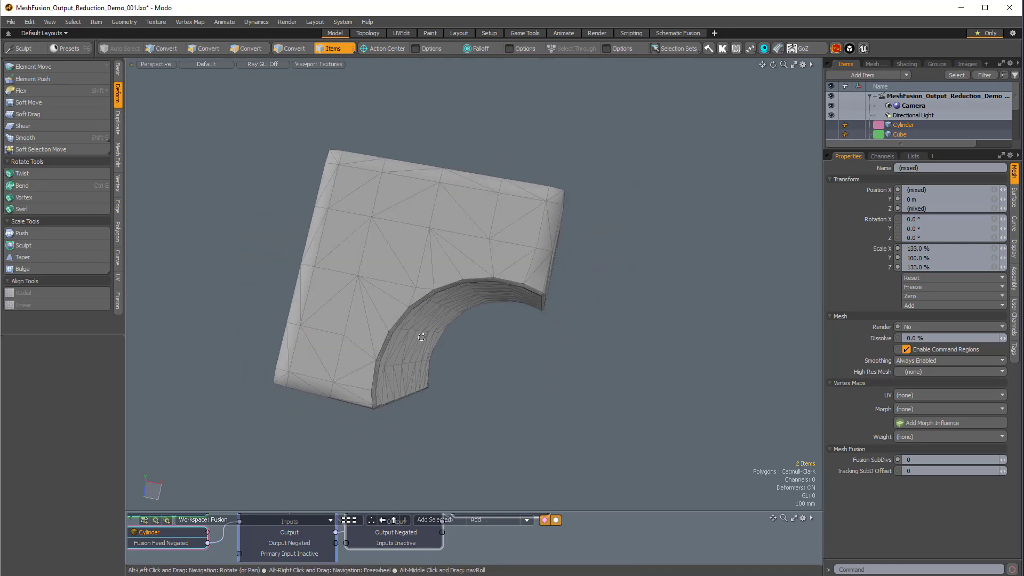
pyautogui.keyDown('alt'); pyautogui.moveTo(473, 397); pyautogui.dragTo(525, 341); pyautogui.keyUp('alt')
pyautogui.keyDown('alt'); pyautogui.keyDown('shift'); pyautogui.moveTo(635, 386); pyautogui.dragTo(630, 375); pyautogui.keyUp('shift'); pyautogui.keyUp('alt')
pyautogui.keyDown('alt'); pyautogui.moveTo(545, 378); pyautogui.dragTo(533, 338); pyautogui.keyUp('alt')
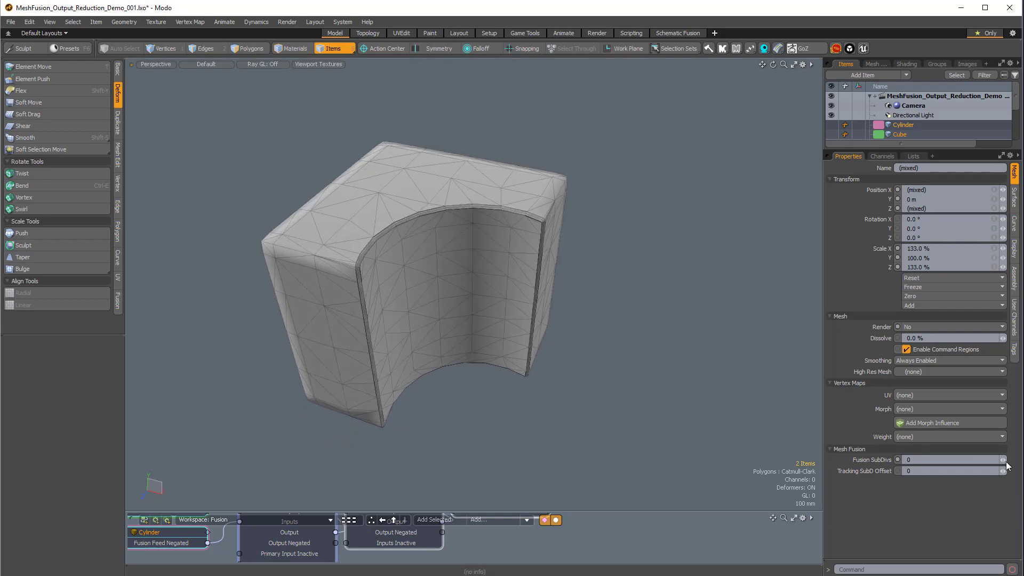
pyautogui.keyDown('alt'); pyautogui.moveTo(478, 274); pyautogui.dragTo(560, 249); pyautogui.keyUp('alt')
pyautogui.scroll(3, 560, 249)
pyautogui.scroll(-2, 651, 272)
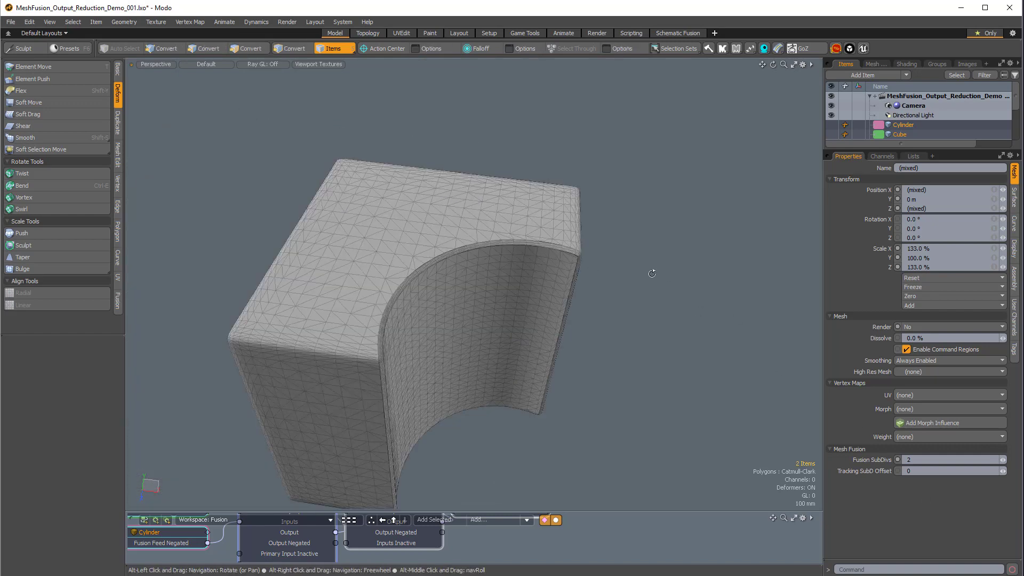
# Deselect the Cylinder and Cube source meshes in the item list.
pyautogui.moveTo(901, 150); pyautogui.dragTo(901, 244)
pyautogui.keyDown('ctrl'); pyautogui.click(892, 125); pyautogui.keyUp('ctrl')
pyautogui.keyDown('ctrl'); pyautogui.click(901, 136); pyautogui.keyUp('ctrl')
# Select the Fusion Item in polygon mode and try to lasso-select polygons on its upper face.
pyautogui.keyDown('alt'); pyautogui.moveTo(498, 187); pyautogui.dragTo(388, 243); pyautogui.keyUp('alt')
pyautogui.press('3')
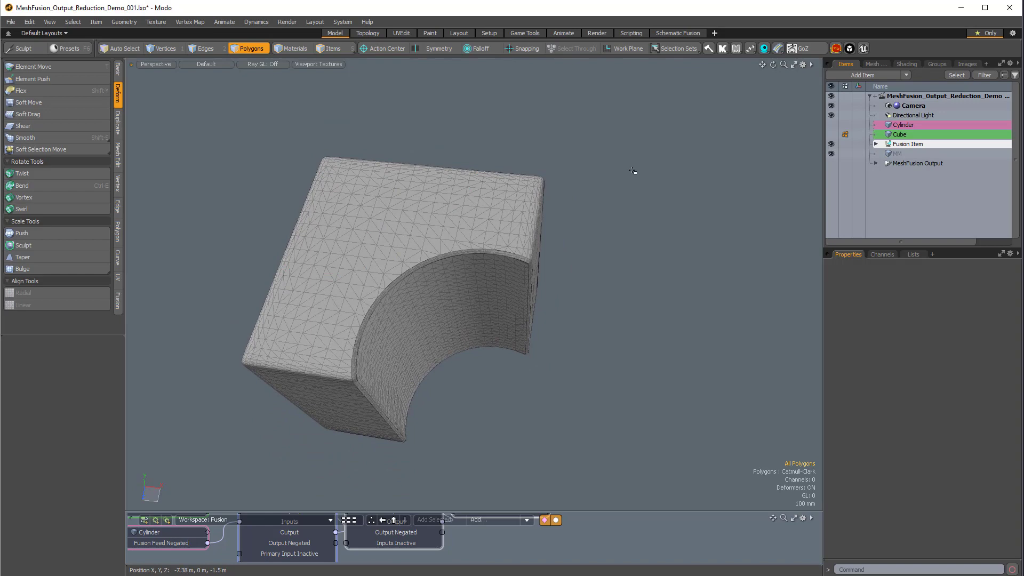
pyautogui.click(913, 146)
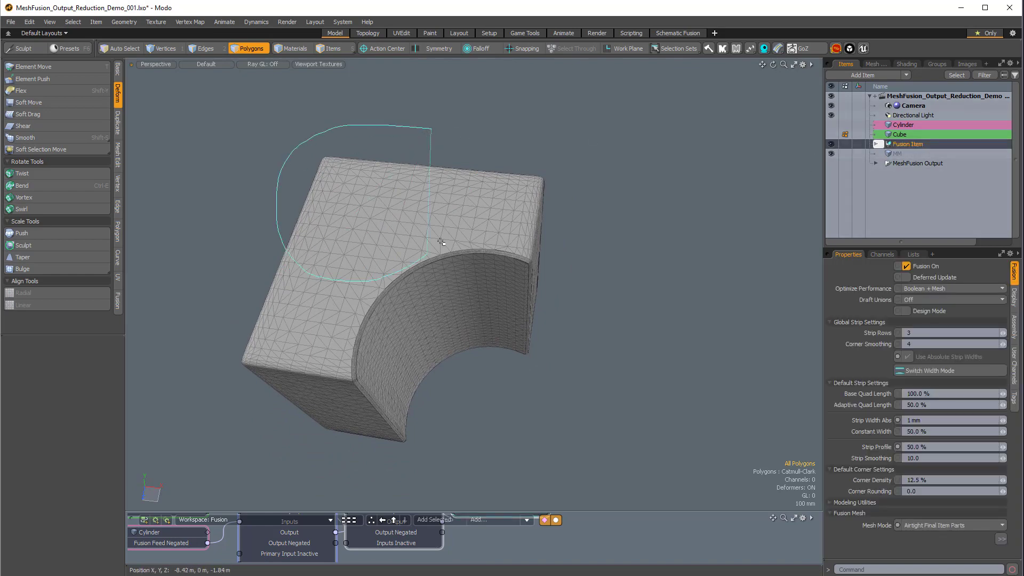
pyautogui.moveTo(370, 152); pyautogui.dragTo(368, 160, button='right')
pyautogui.moveTo(400, 224)
pyautogui.keyDown('ctrl'); pyautogui.keyDown('alt'); pyautogui.mouseDown()
pyautogui.moveTo(415, 234)
pyautogui.moveTo(420, 192)
pyautogui.moveTo(491, 156)
pyautogui.mouseUp(); pyautogui.keyUp('alt'); pyautogui.keyUp('ctrl')
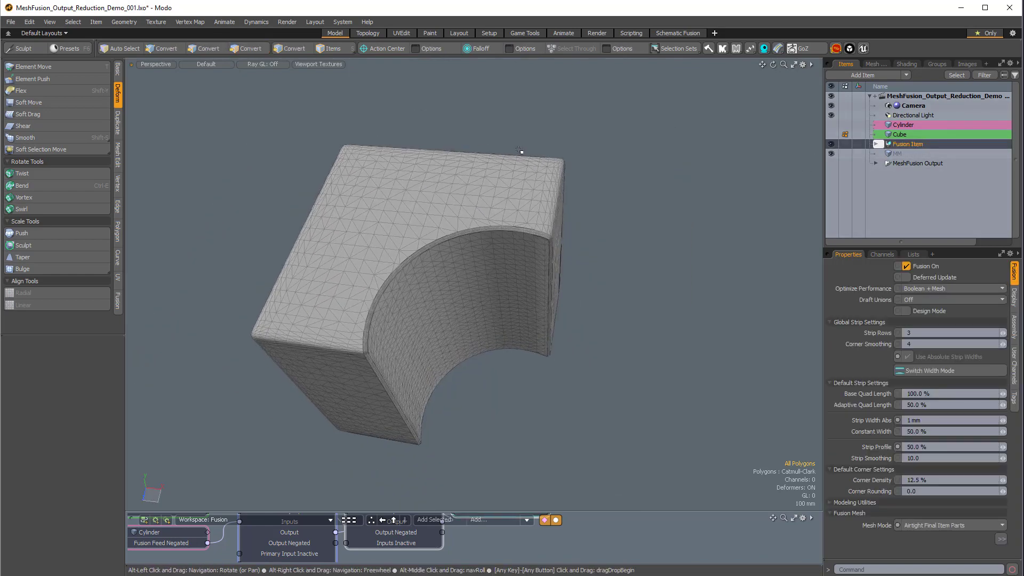
pyautogui.keyDown('alt'); pyautogui.moveTo(467, 232); pyautogui.dragTo(728, 196); pyautogui.keyUp('alt')
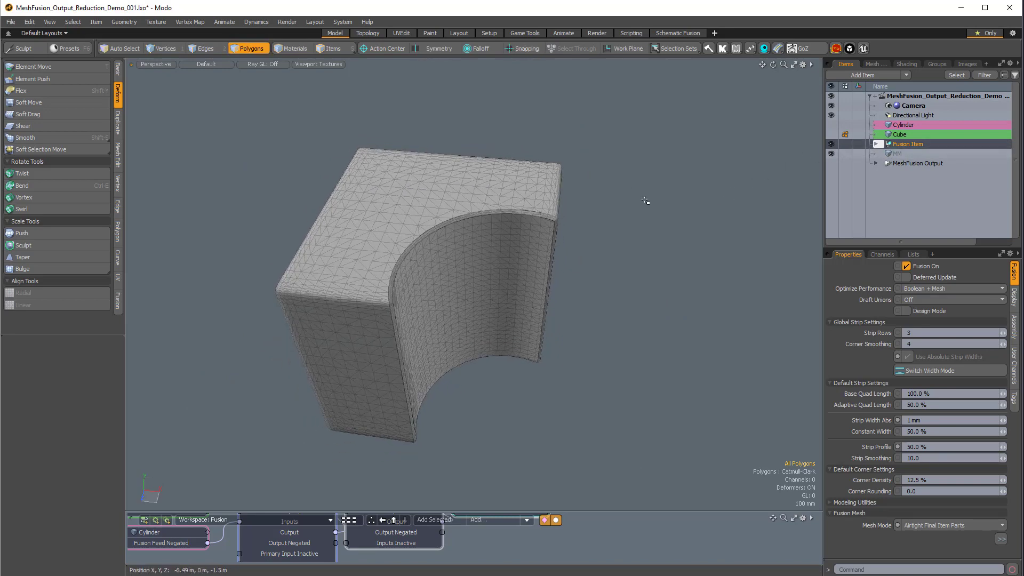
# Hide the Fusion Item and add a Merge Meshes operation to the MM mesh.
pyautogui.keyDown('alt'); pyautogui.moveTo(640, 198); pyautogui.dragTo(605, 231); pyautogui.keyUp('alt')
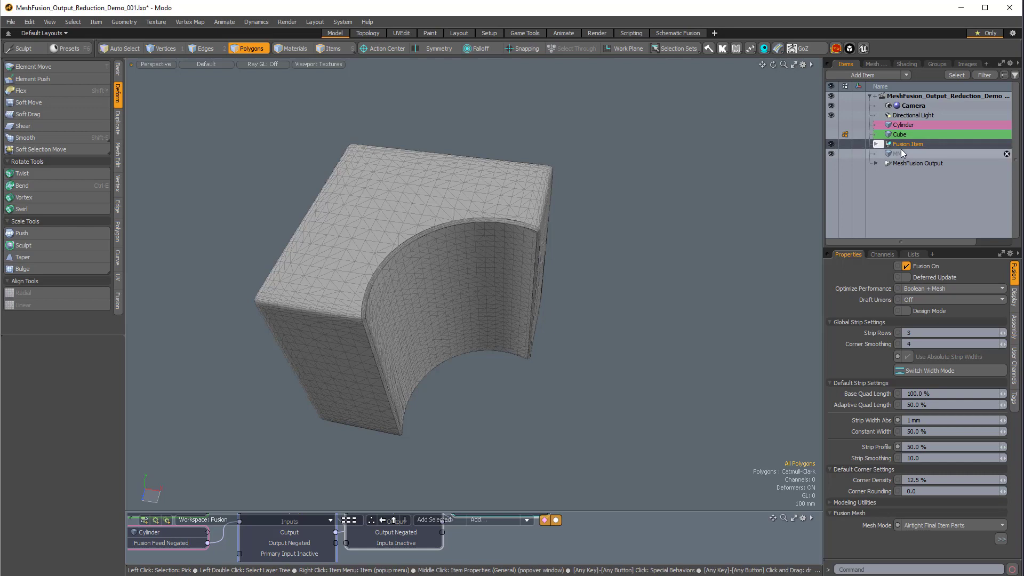
pyautogui.click(831, 144)
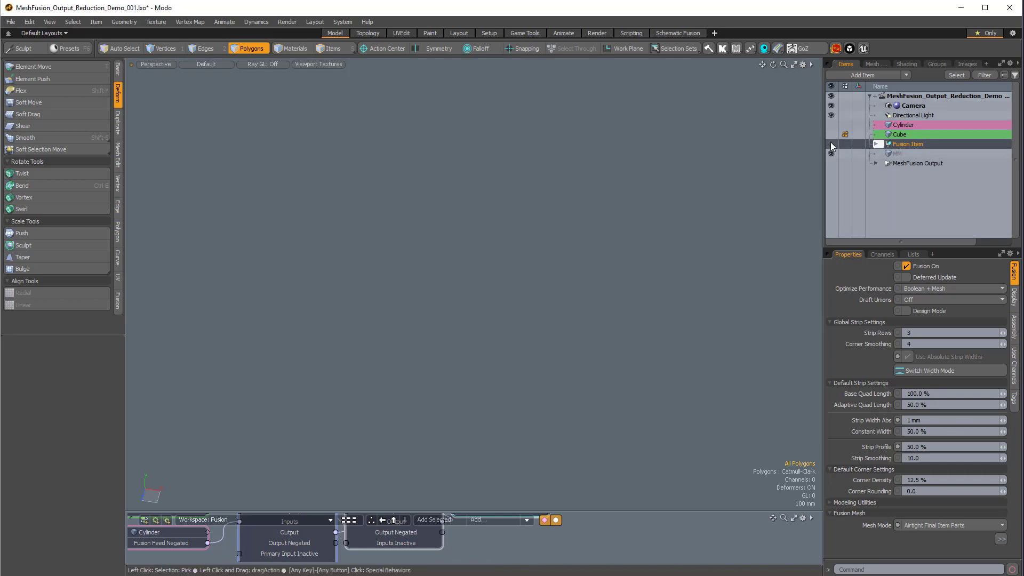
pyautogui.click(899, 155)
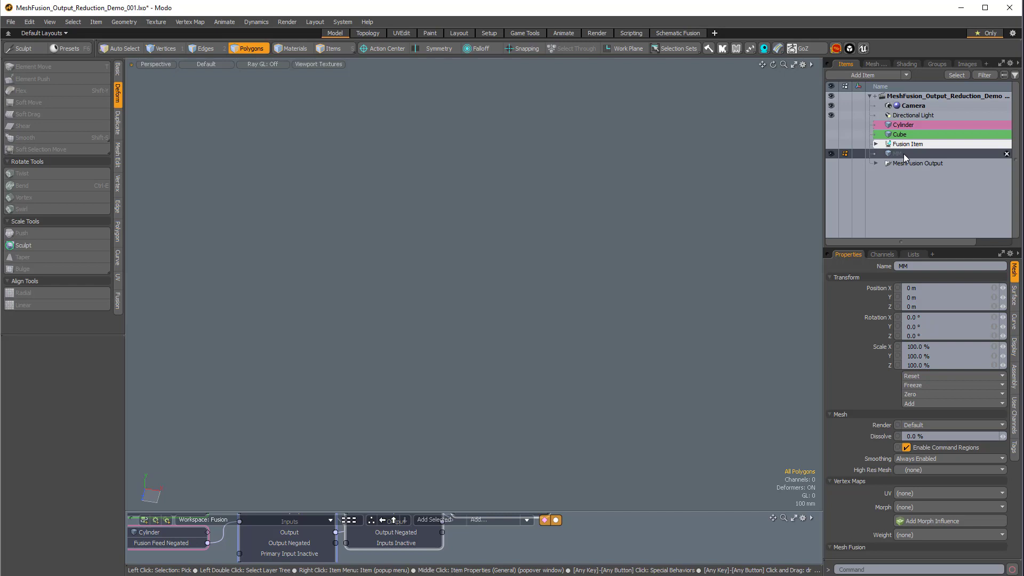
pyautogui.click(876, 65)
pyautogui.click(873, 167)
pyautogui.write('merge mes')
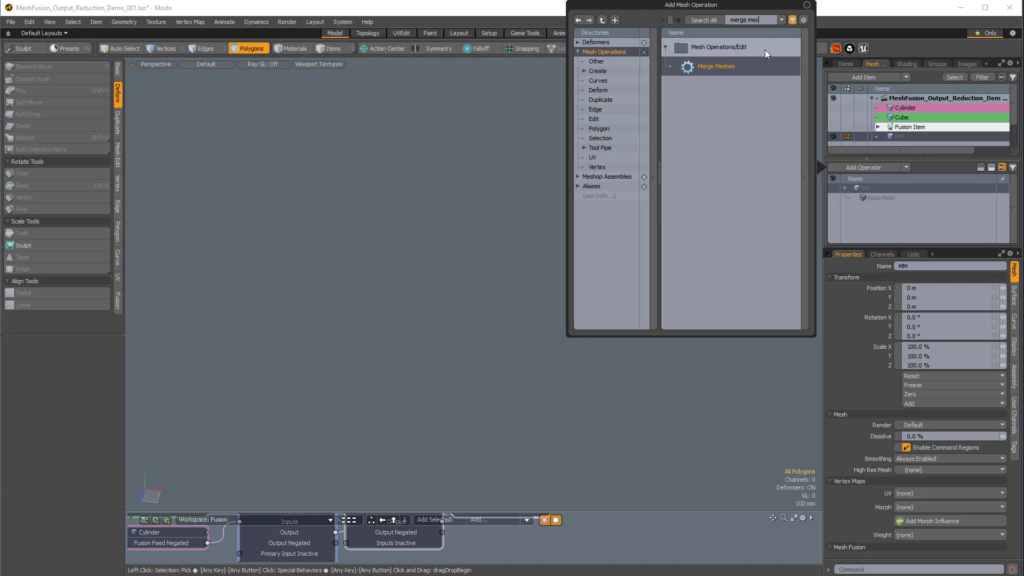
pyautogui.doubleClick(717, 67)
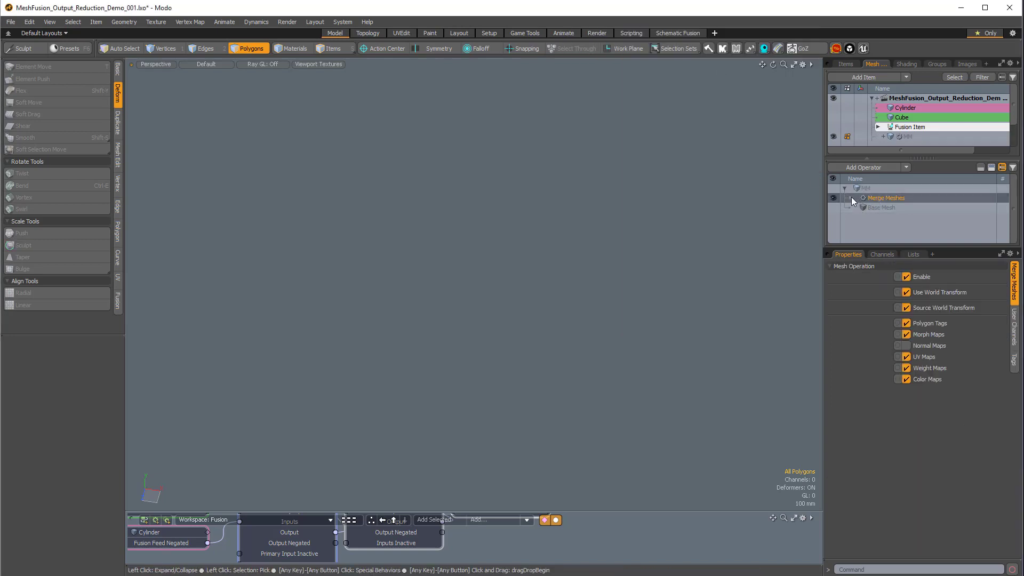
# Add the Fusion Item as the source of the Merge Meshes operation and enlarge the item list.
pyautogui.click(851, 198)
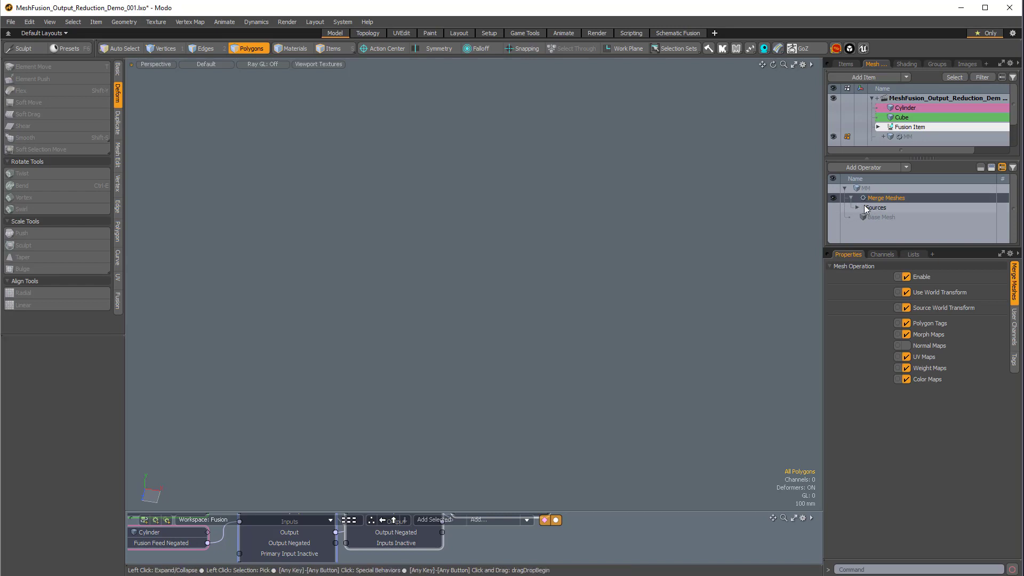
pyautogui.click(858, 208)
pyautogui.click(888, 216)
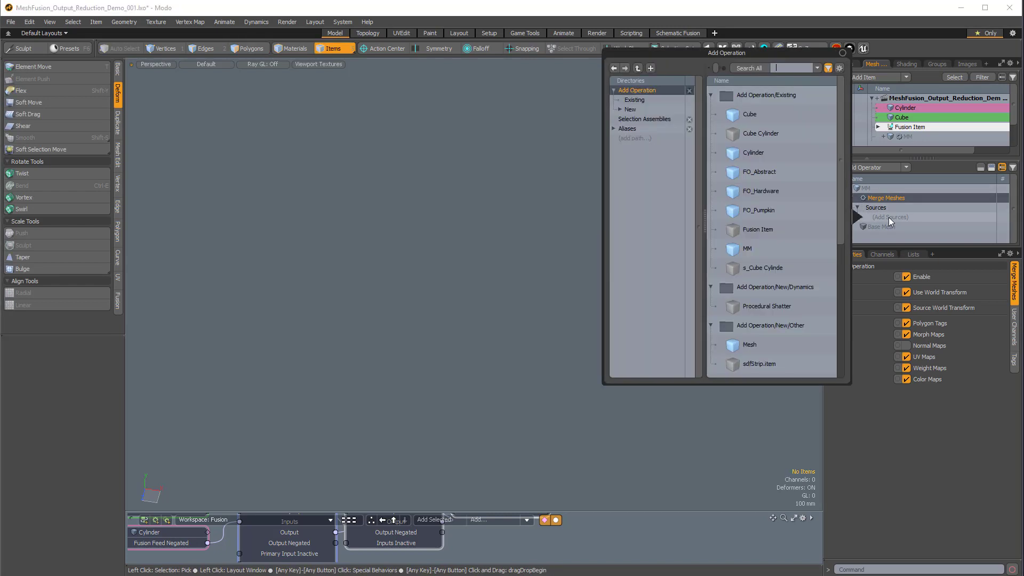
pyautogui.doubleClick(756, 229)
pyautogui.keyDown('alt'); pyautogui.moveTo(626, 258); pyautogui.dragTo(544, 297); pyautogui.keyUp('alt')
pyautogui.moveTo(894, 158); pyautogui.dragTo(895, 179)
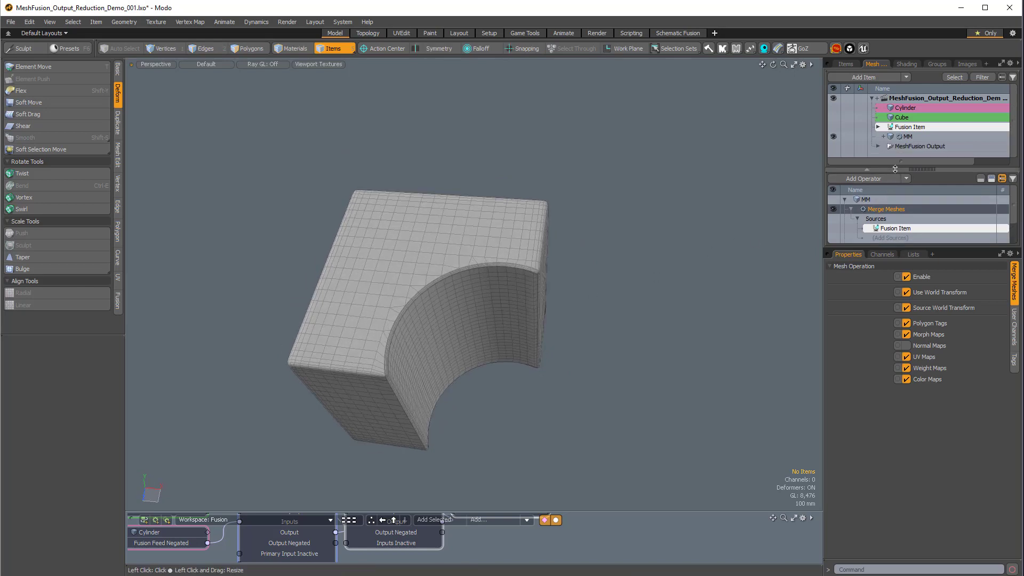
pyautogui.moveTo(899, 247); pyautogui.dragTo(900, 282)
pyautogui.moveTo(900, 199); pyautogui.dragTo(900, 211)
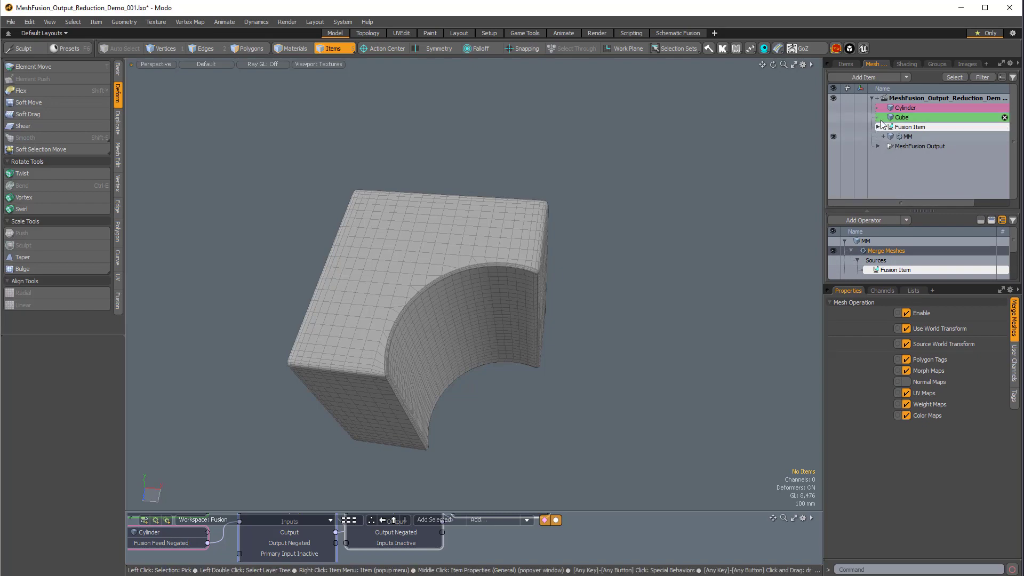
# Compare the polygon layout of the Fusion Item with that of the MM mesh by alternating their visibility.
pyautogui.click(833, 126)
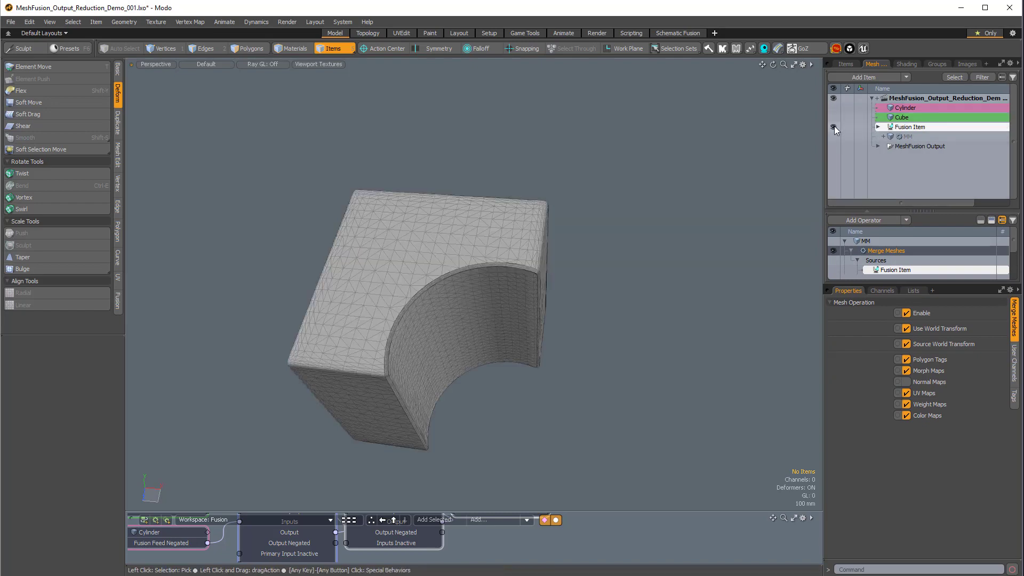
pyautogui.scroll(3, 451, 288)
pyautogui.keyDown('alt'); pyautogui.keyDown('shift'); pyautogui.moveTo(452, 288); pyautogui.dragTo(427, 255); pyautogui.keyUp('shift'); pyautogui.keyUp('alt')
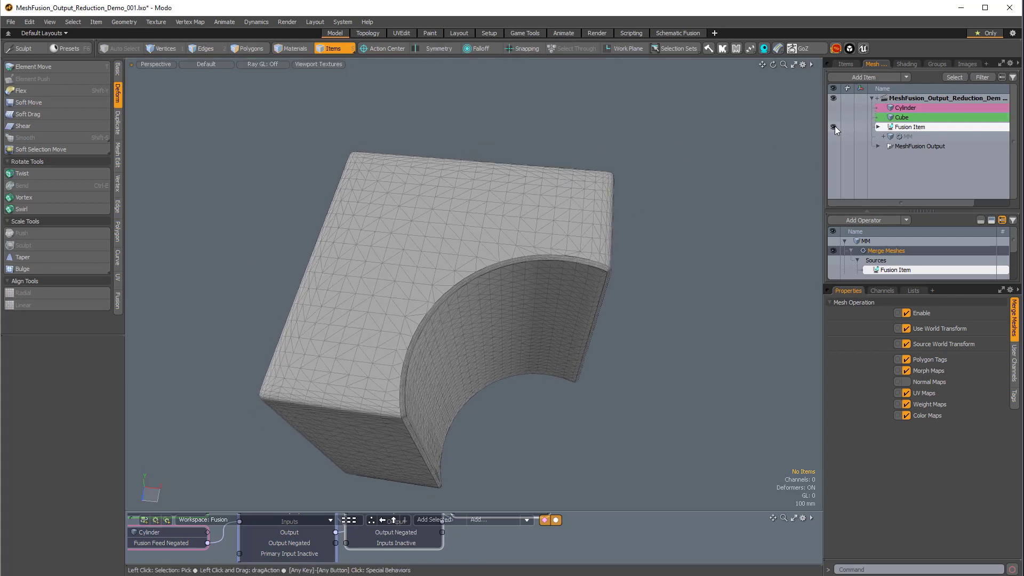
pyautogui.click(833, 127)
pyautogui.click(833, 137)
pyautogui.keyDown('alt'); pyautogui.moveTo(428, 227); pyautogui.dragTo(391, 343); pyautogui.keyUp('alt')
pyautogui.keyDown('alt'); pyautogui.moveTo(391, 239); pyautogui.dragTo(392, 230); pyautogui.keyUp('alt')
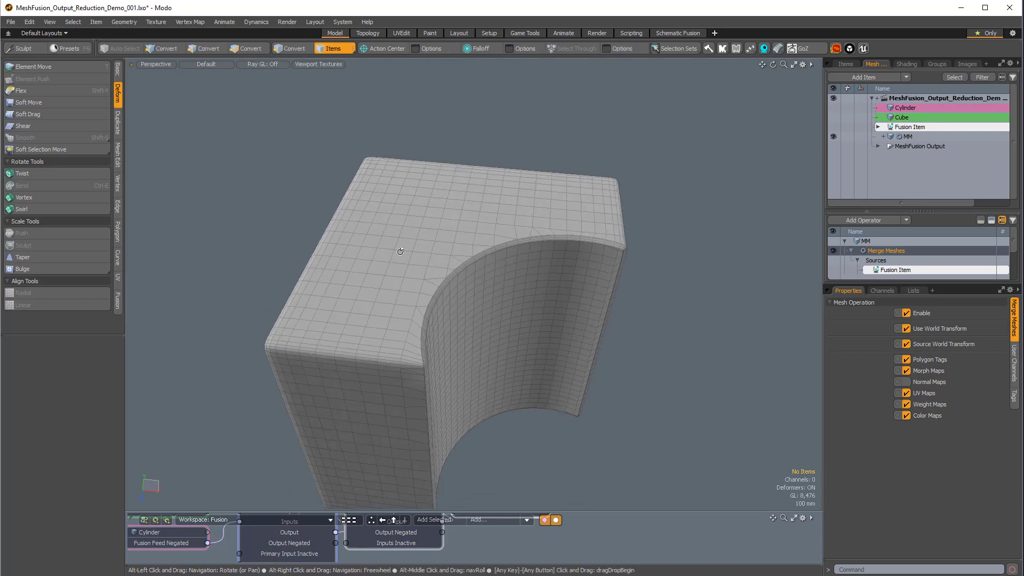
pyautogui.keyDown('alt'); pyautogui.moveTo(574, 224); pyautogui.dragTo(533, 272); pyautogui.keyUp('alt')
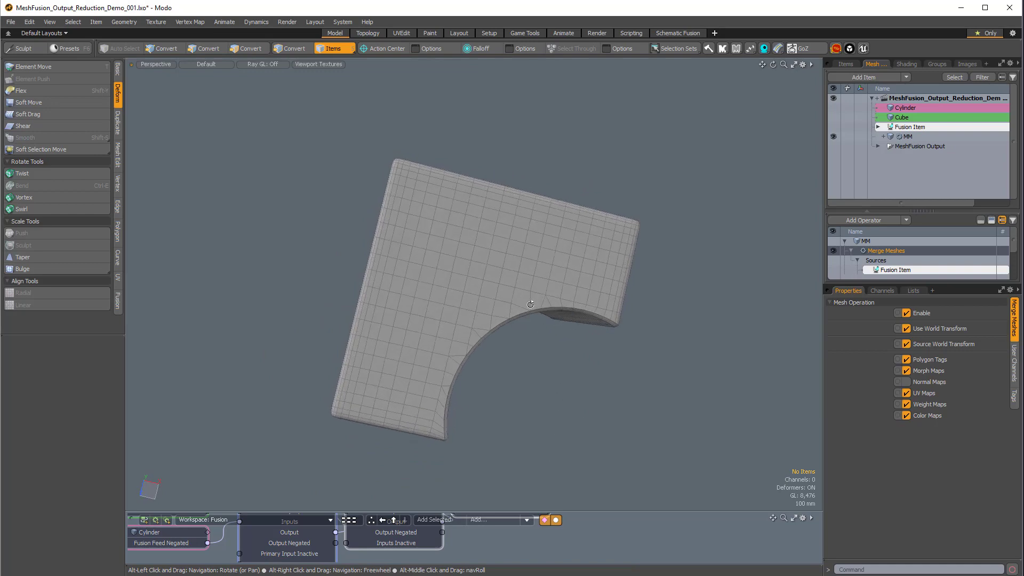
pyautogui.keyDown('alt'); pyautogui.moveTo(573, 408); pyautogui.dragTo(523, 222); pyautogui.keyUp('alt')
# Lasso-select the polygons around the far corner of the MM mesh's upper face.
pyautogui.press('3')
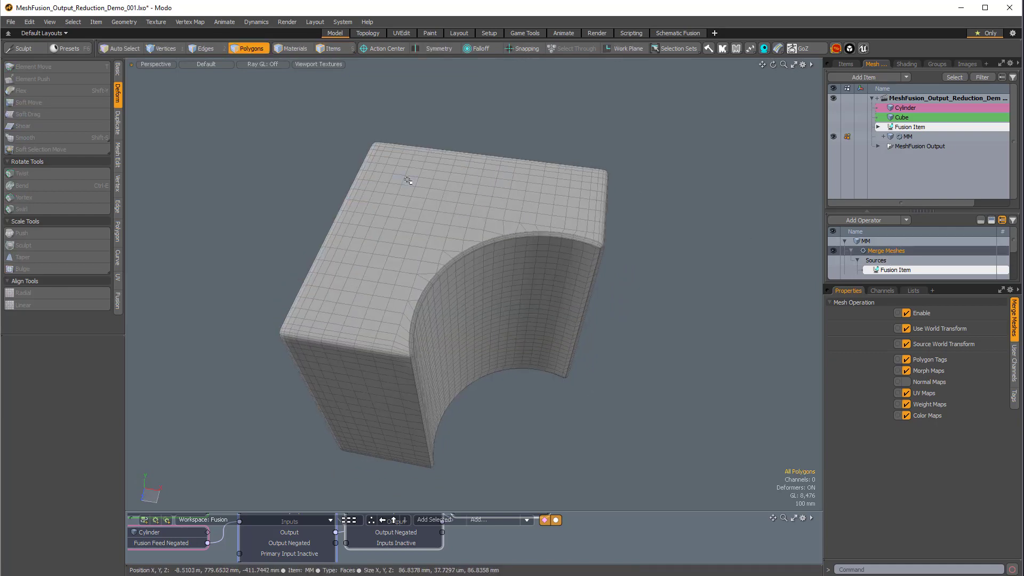
pyautogui.keyDown('alt'); pyautogui.moveTo(412, 196); pyautogui.dragTo(393, 133); pyautogui.keyUp('alt')
pyautogui.moveTo(394, 127)
pyautogui.mouseDown(button='right')
pyautogui.moveTo(332, 176)
pyautogui.moveTo(486, 135)
pyautogui.mouseUp(button='right')
pyautogui.keyDown('alt'); pyautogui.moveTo(443, 229); pyautogui.dragTo(435, 272); pyautogui.keyUp('alt')
pyautogui.moveTo(390, 141)
pyautogui.mouseDown(button='right')
pyautogui.moveTo(293, 204)
pyautogui.moveTo(386, 212)
pyautogui.mouseUp(button='right')
pyautogui.moveTo(386, 212)
pyautogui.keyDown('alt'); pyautogui.mouseDown()
pyautogui.moveTo(361, 176)
pyautogui.moveTo(479, 240)
pyautogui.moveTo(461, 197)
pyautogui.mouseUp(); pyautogui.keyUp('alt')
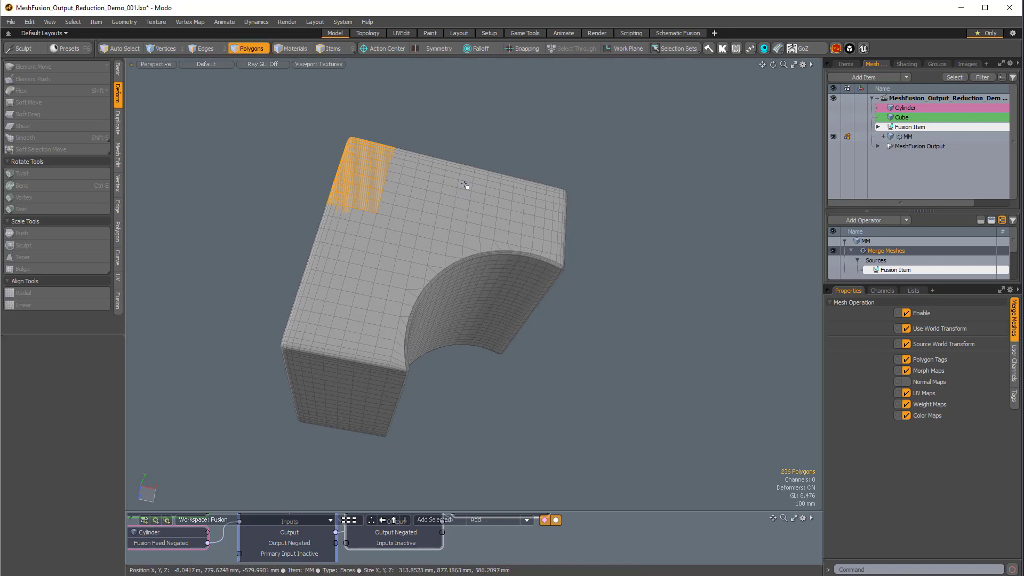
# Try to move the selected corner polygons of the MM mesh with the Move tool and clear the selection.
pyautogui.press('w')
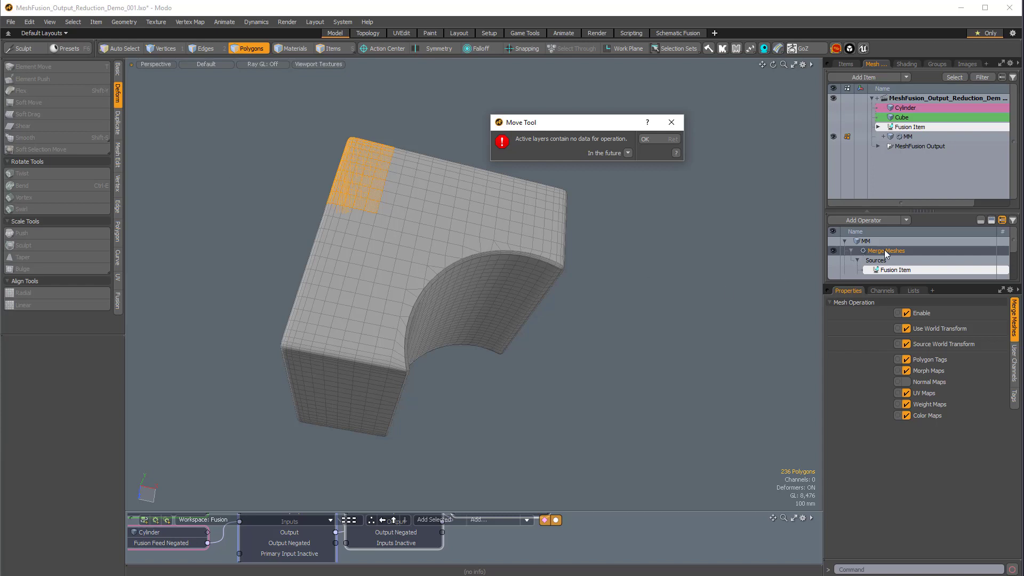
pyautogui.click(670, 123)
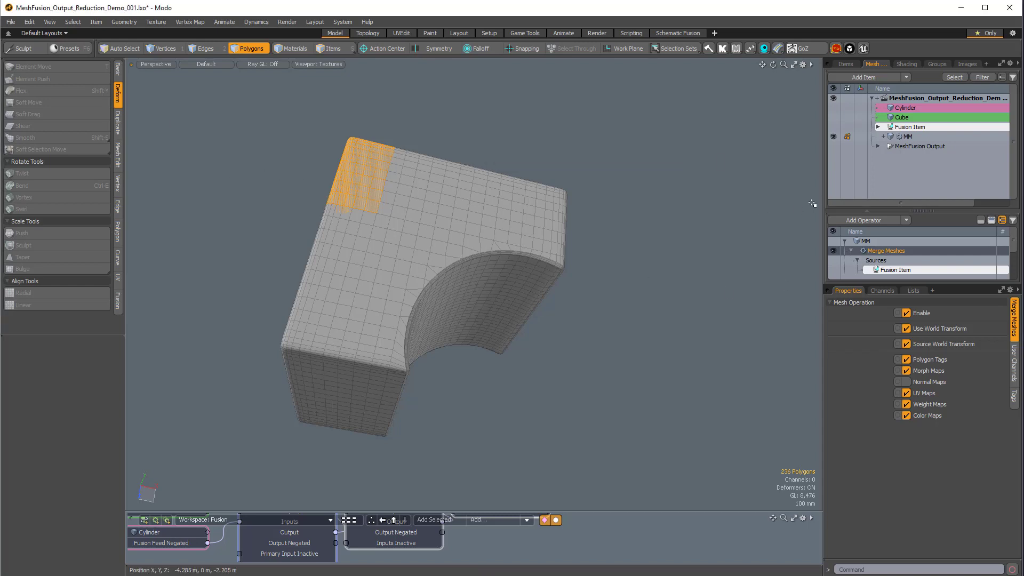
pyautogui.keyDown('alt'); pyautogui.moveTo(719, 284); pyautogui.dragTo(483, 299); pyautogui.keyUp('alt')
pyautogui.click(576, 306)
pyautogui.keyDown('alt'); pyautogui.moveTo(576, 306); pyautogui.dragTo(556, 323); pyautogui.keyUp('alt')
# Enlarge the mesh operations list and collapse the Merge Meshes operation with its sources.
pyautogui.moveTo(899, 211); pyautogui.dragTo(899, 209)
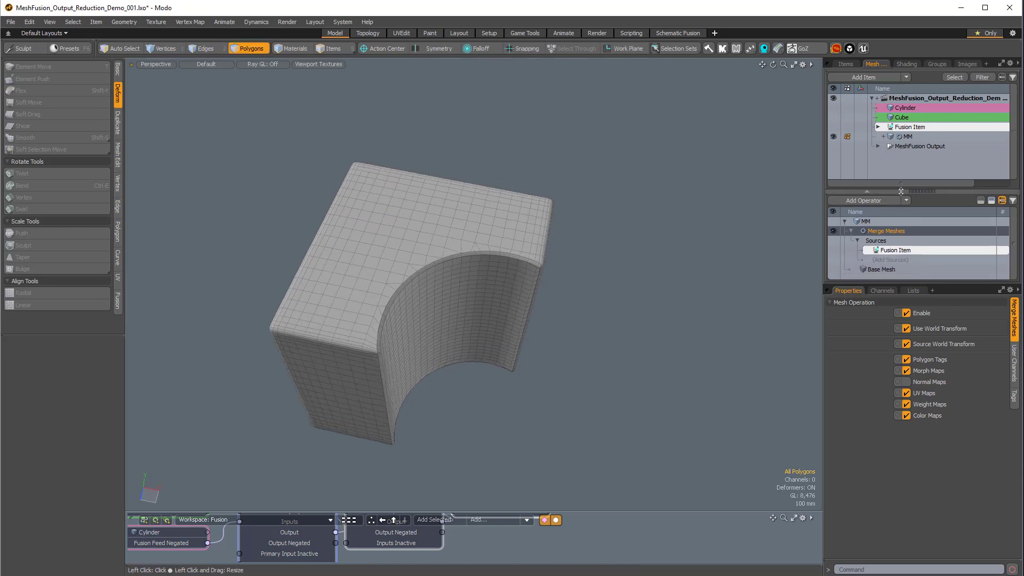
pyautogui.moveTo(902, 281); pyautogui.dragTo(902, 317)
pyautogui.click(857, 258)
pyautogui.click(851, 249)
# Select the connected polygons of the curved cutout surface to examine how the mesh is split, and clear the selection.
pyautogui.keyDown('alt'); pyautogui.moveTo(555, 315); pyautogui.dragTo(463, 218); pyautogui.keyUp('alt')
pyautogui.doubleClick(500, 223)
pyautogui.keyDown('alt'); pyautogui.moveTo(549, 275); pyautogui.dragTo(509, 272); pyautogui.keyUp('alt')
pyautogui.doubleClick(513, 270)
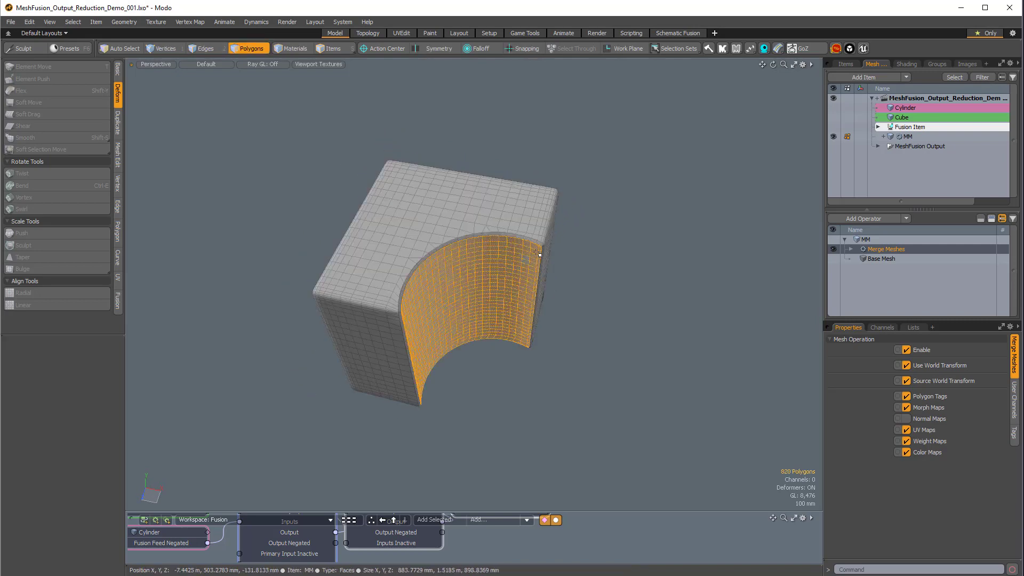
pyautogui.click(629, 219)
# Select all polygons of the MM mesh, convert them to boundary edges to examine the open seams, and clear the selection.
pyautogui.moveTo(300, 143)
pyautogui.mouseDown(button='right')
pyautogui.moveTo(631, 416)
pyautogui.moveTo(608, 253)
pyautogui.mouseUp(button='right')
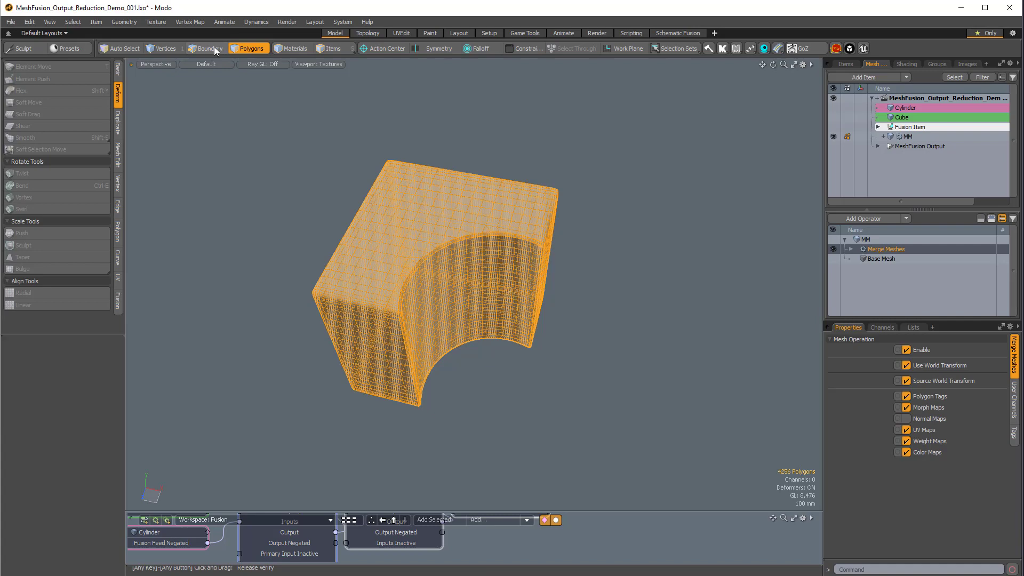
pyautogui.press('ctrl')
pyautogui.keyDown('ctrl'); pyautogui.click(208, 49); pyautogui.keyUp('ctrl')
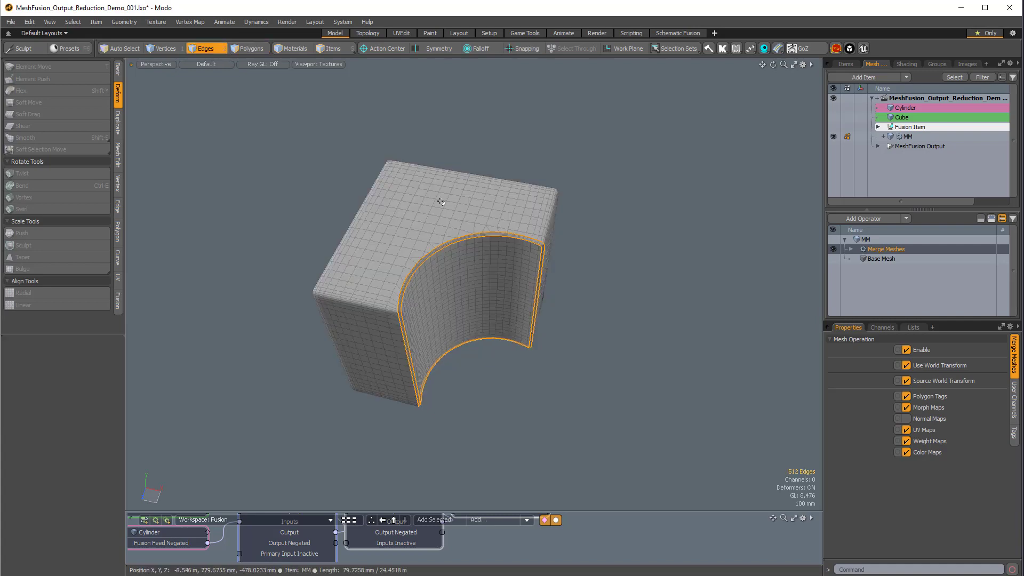
pyautogui.keyDown('alt'); pyautogui.moveTo(630, 435); pyautogui.dragTo(743, 460); pyautogui.keyUp('alt')
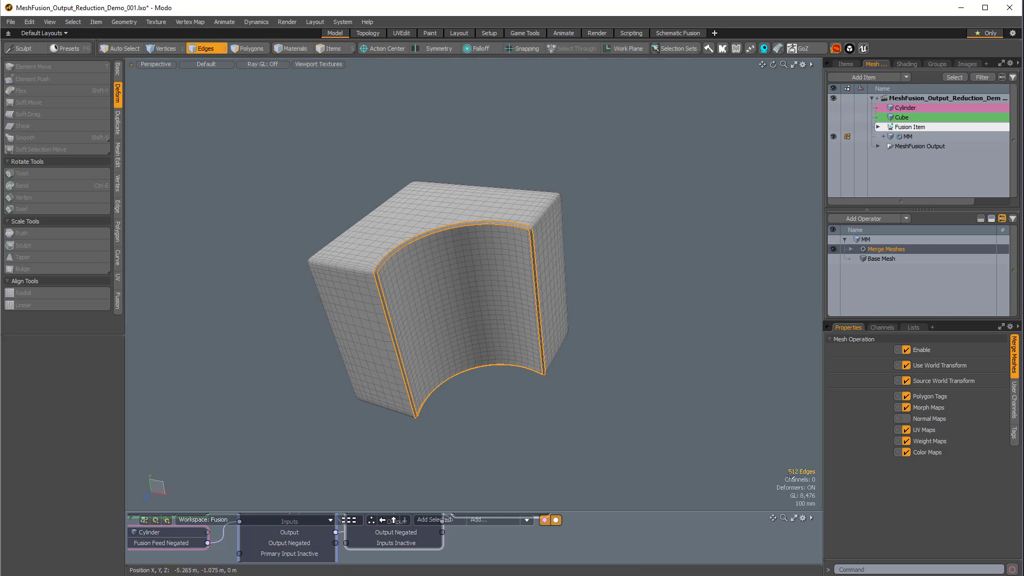
pyautogui.keyDown('alt'); pyautogui.moveTo(620, 232); pyautogui.dragTo(596, 258); pyautogui.keyUp('alt')
pyautogui.click(594, 234)
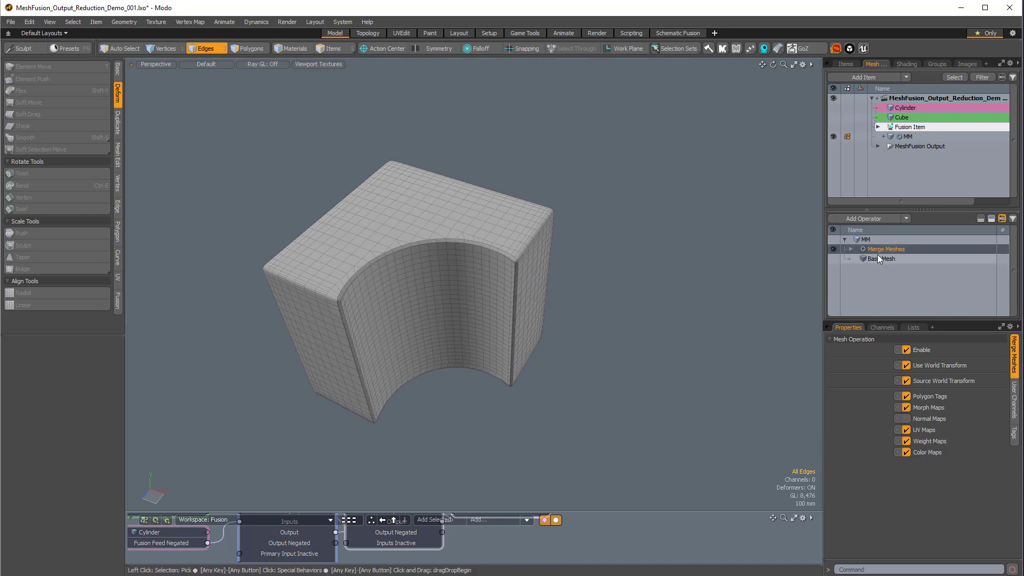
# Add a Vertex Merge operation above Merge Meshes on the MM mesh.
pyautogui.click(871, 217)
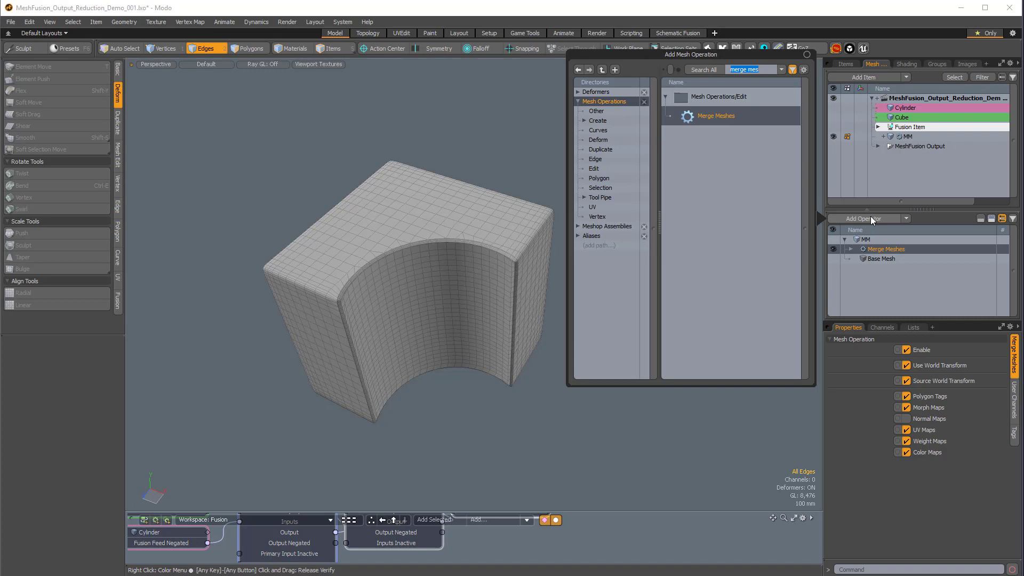
pyautogui.write('merg')
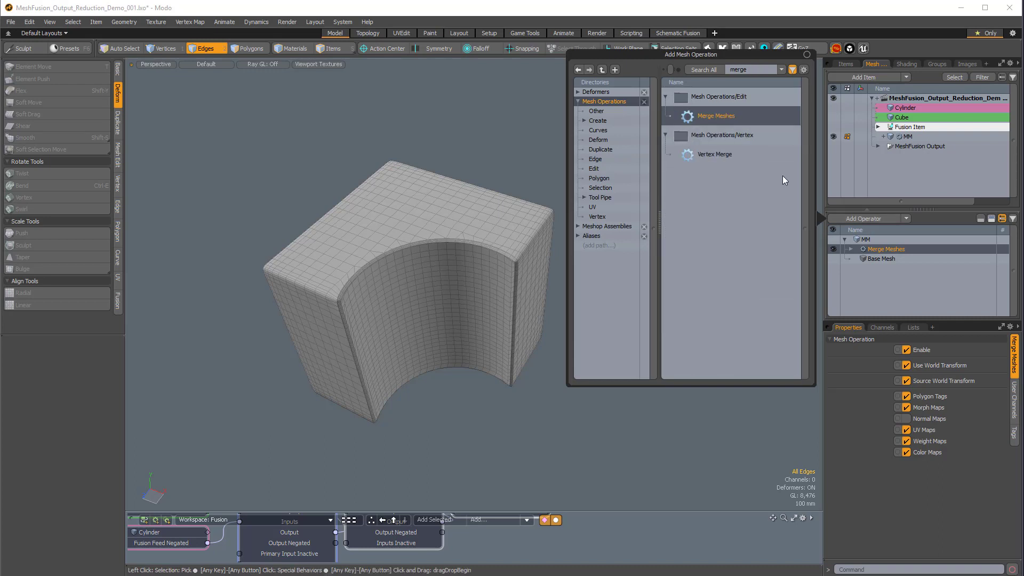
pyautogui.press('BackSpace')
pyautogui.press('BackSpace')
pyautogui.press('BackSpace')
pyautogui.press('BackSpace')
pyautogui.press('BackSpace')
pyautogui.write('vertex')
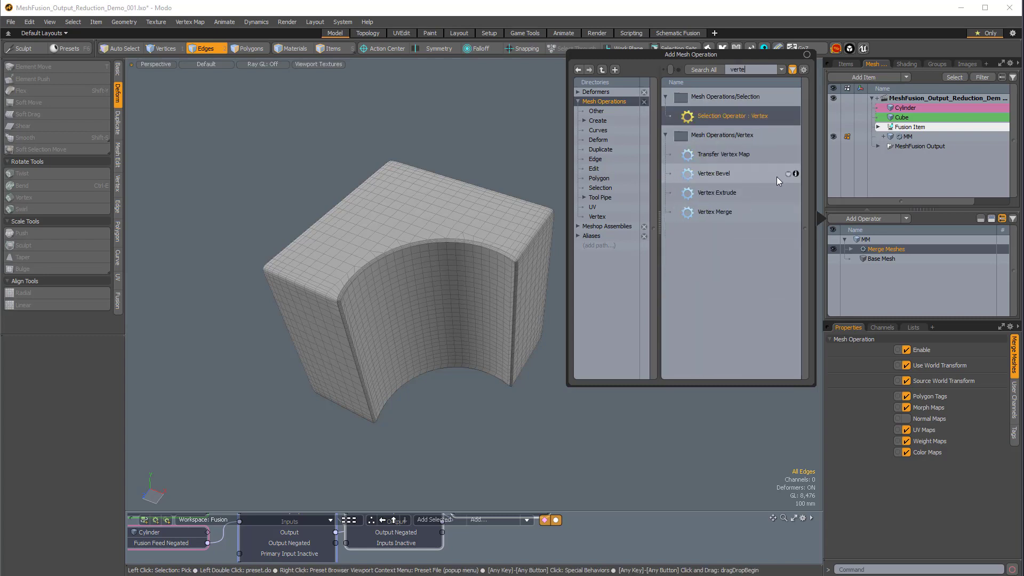
pyautogui.doubleClick(715, 212)
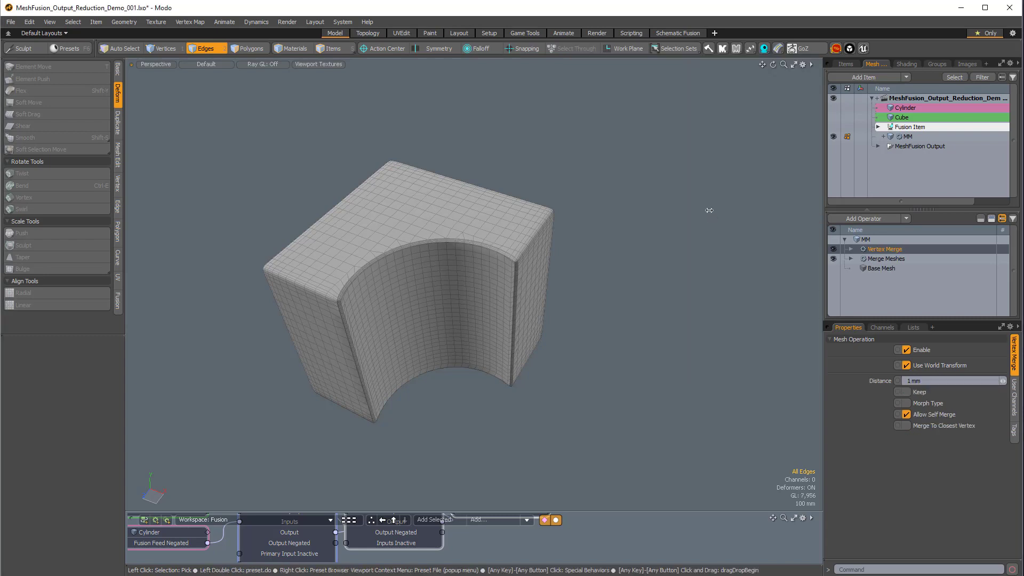
# Select all polygons of the vertex-merged mesh and convert them to boundary edges to check for remaining open seams.
pyautogui.press('3')
pyautogui.moveTo(617, 160)
pyautogui.mouseDown(button='right')
pyautogui.moveTo(298, 80)
pyautogui.moveTo(354, 450)
pyautogui.moveTo(622, 279)
pyautogui.moveTo(613, 162)
pyautogui.mouseUp(button='right')
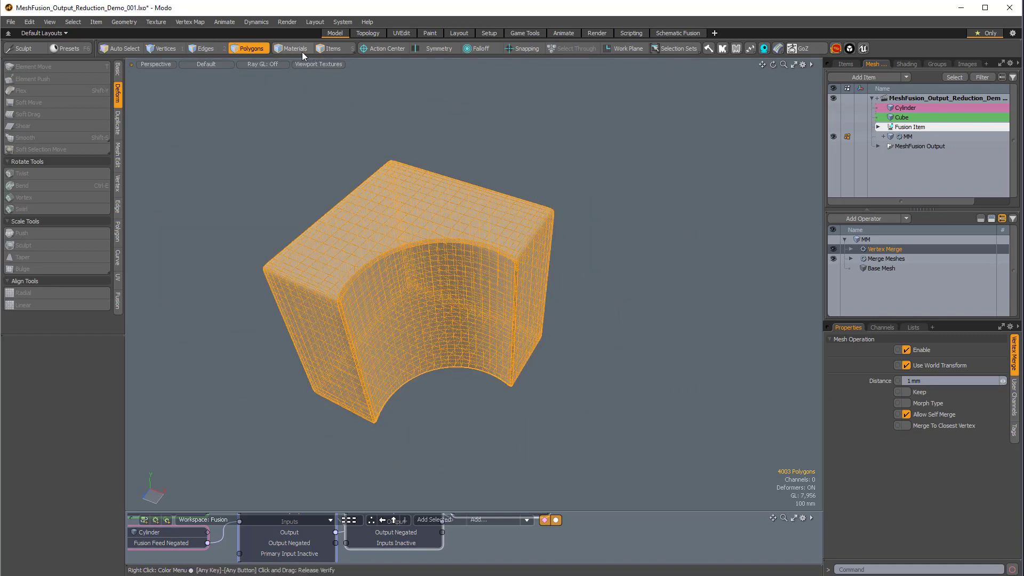
pyautogui.click(206, 49)
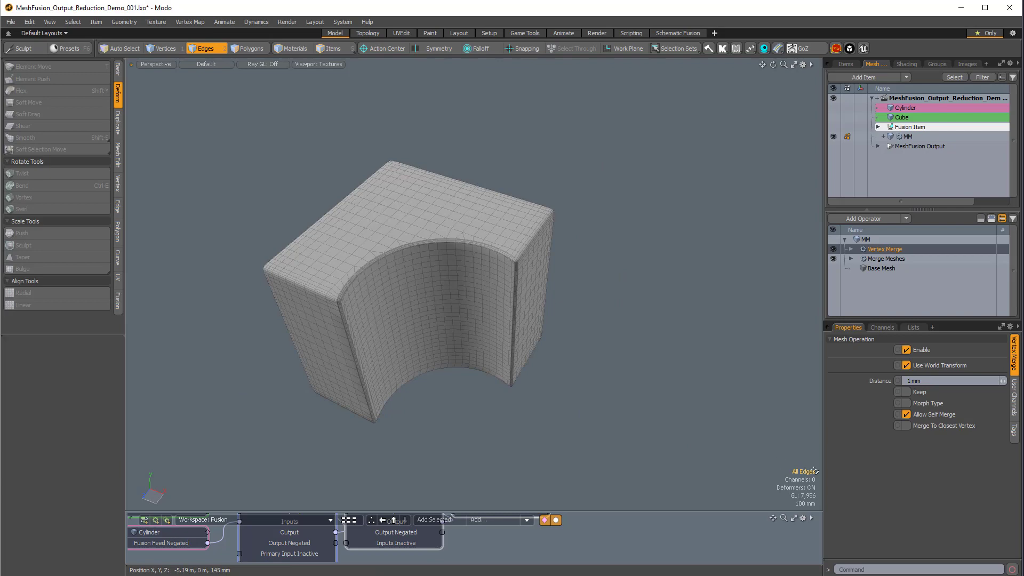
pyautogui.keyDown('alt'); pyautogui.moveTo(708, 439); pyautogui.dragTo(570, 341); pyautogui.keyUp('alt')
pyautogui.scroll(3, 565, 278)
pyautogui.scroll(-3, 565, 279)
pyautogui.keyDown('alt'); pyautogui.keyDown('shift'); pyautogui.moveTo(570, 341); pyautogui.dragTo(646, 334); pyautogui.keyUp('shift'); pyautogui.keyUp('alt')
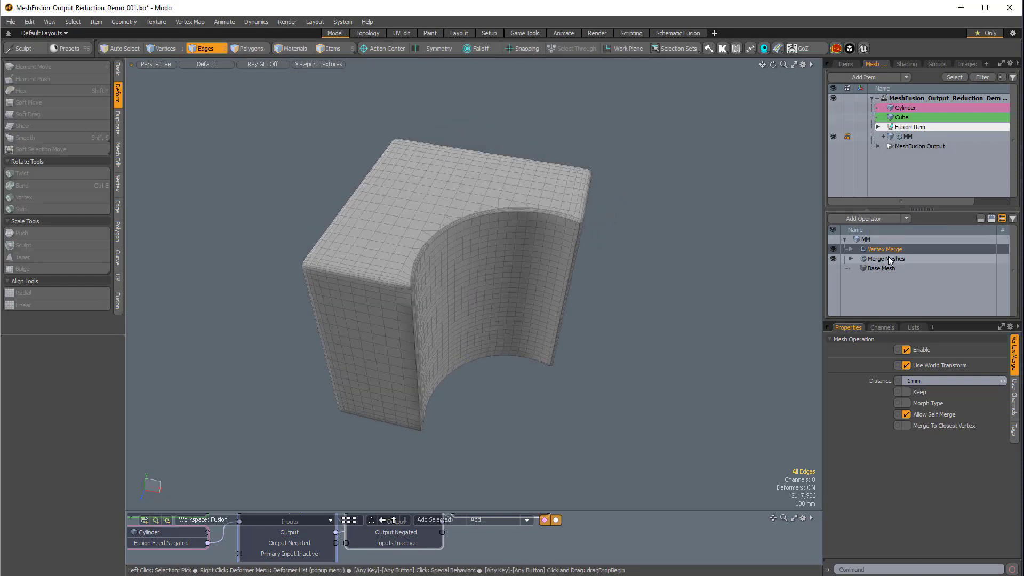
# Add a Polygon Reduce operation above Vertex Merge on the MM mesh.
pyautogui.click(860, 218)
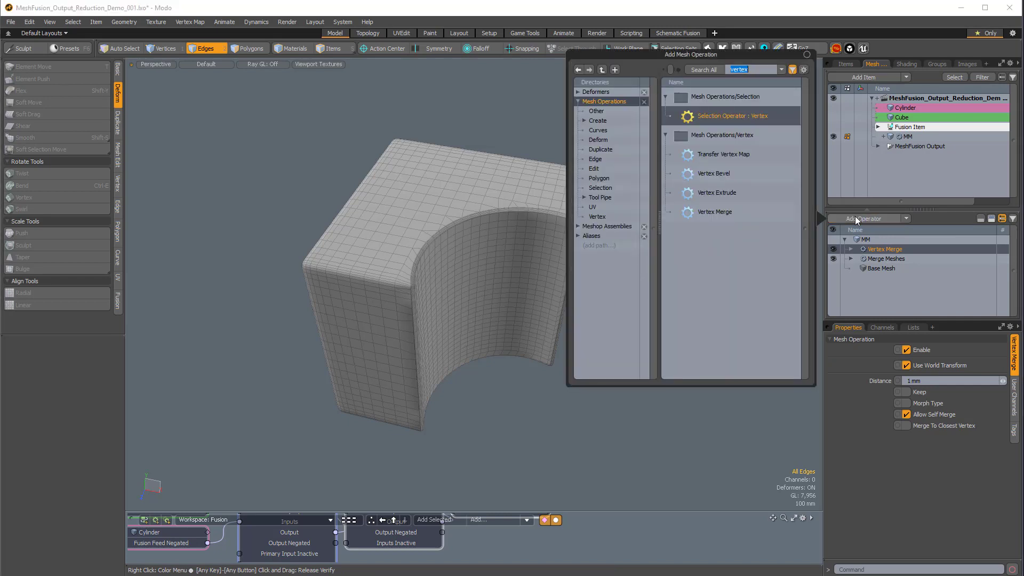
pyautogui.write('polygon')
pyautogui.write(' red')
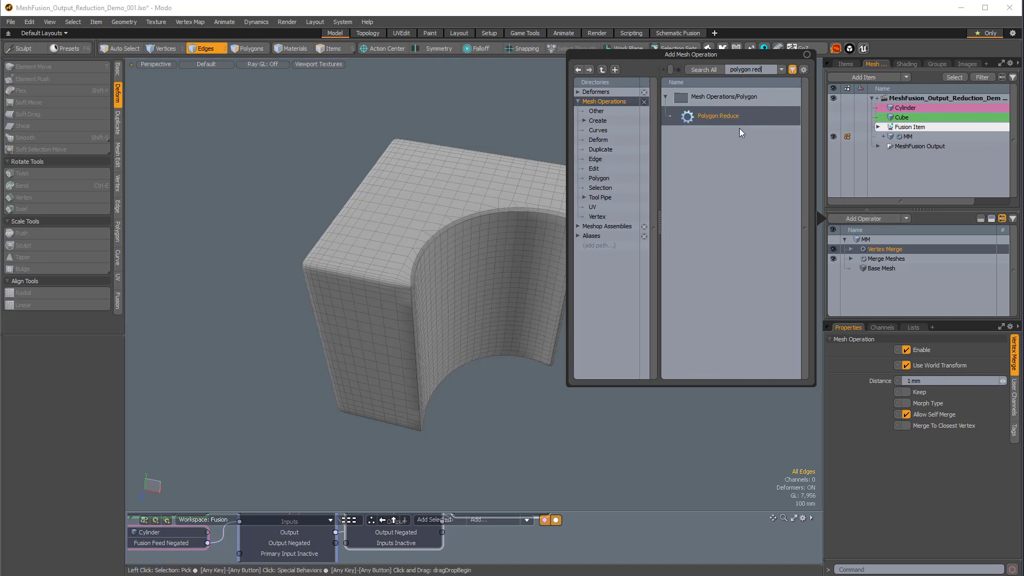
pyautogui.doubleClick(718, 116)
pyautogui.keyDown('alt'); pyautogui.moveTo(610, 281); pyautogui.dragTo(505, 279); pyautogui.keyUp('alt')
# Select all polygons of the mesh to check their count, clear the selection, and set the Polygon Reduce Number to 450.
pyautogui.press('3')
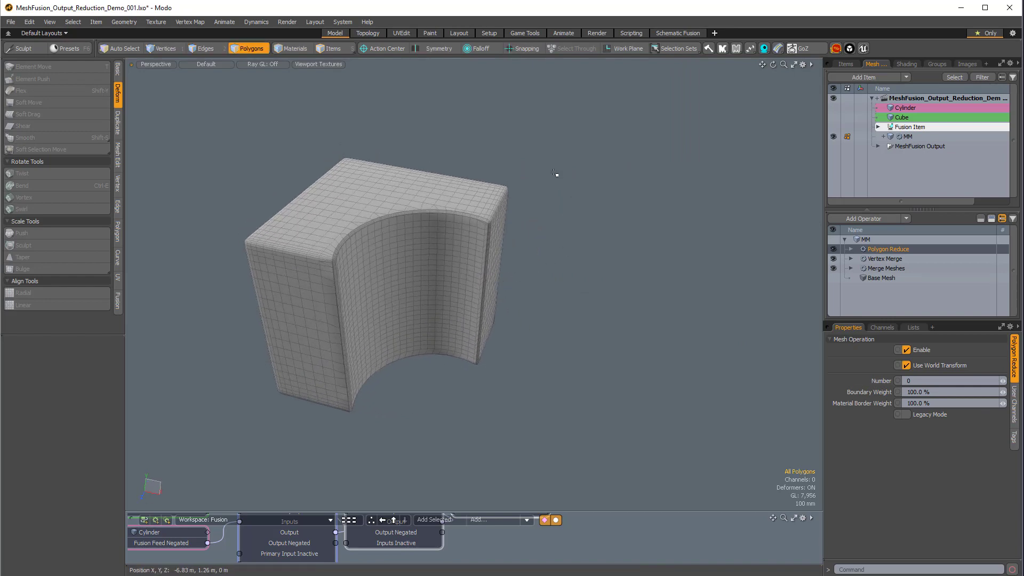
pyautogui.moveTo(184, 276)
pyautogui.mouseDown(button='right')
pyautogui.moveTo(581, 407)
pyautogui.moveTo(600, 379)
pyautogui.mouseUp(button='right')
pyautogui.scroll(-3, 605, 369)
pyautogui.moveTo(731, 455)
pyautogui.keyDown('ctrl'); pyautogui.keyDown('alt'); pyautogui.mouseDown()
pyautogui.moveTo(761, 457)
pyautogui.moveTo(788, 480)
pyautogui.mouseUp(); pyautogui.keyUp('alt'); pyautogui.keyUp('ctrl')
pyautogui.keyDown('alt'); pyautogui.keyDown('shift'); pyautogui.moveTo(578, 294); pyautogui.dragTo(608, 336); pyautogui.keyUp('shift'); pyautogui.keyUp('alt')
pyautogui.click(614, 313)
pyautogui.keyDown('alt'); pyautogui.moveTo(603, 289); pyautogui.dragTo(617, 286); pyautogui.keyUp('alt')
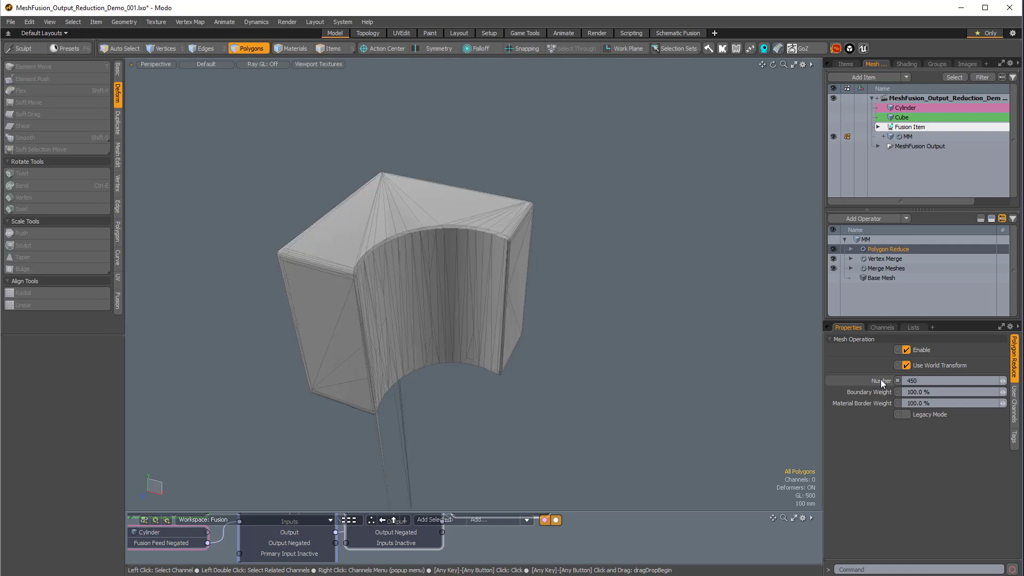
pyautogui.keyDown('ctrl'); pyautogui.keyDown('alt'); pyautogui.moveTo(597, 331); pyautogui.dragTo(528, 414); pyautogui.keyUp('alt'); pyautogui.keyUp('ctrl')
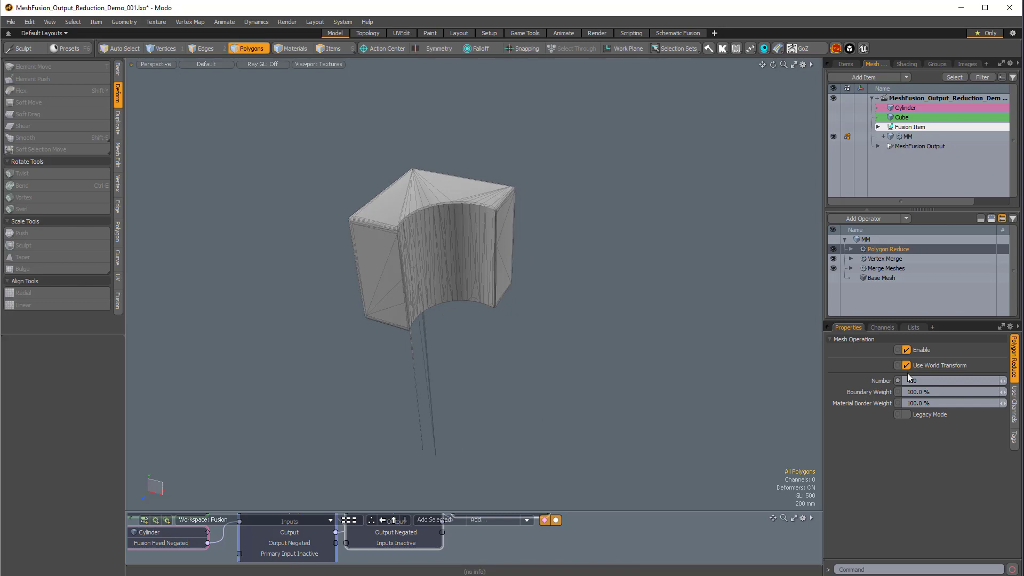
# Enable Legacy Mode on the Polygon Reduce operation, select all polygons of the mesh to check their count, and clear the selection.
pyautogui.keyDown('alt'); pyautogui.moveTo(631, 297); pyautogui.dragTo(621, 340); pyautogui.keyUp('alt')
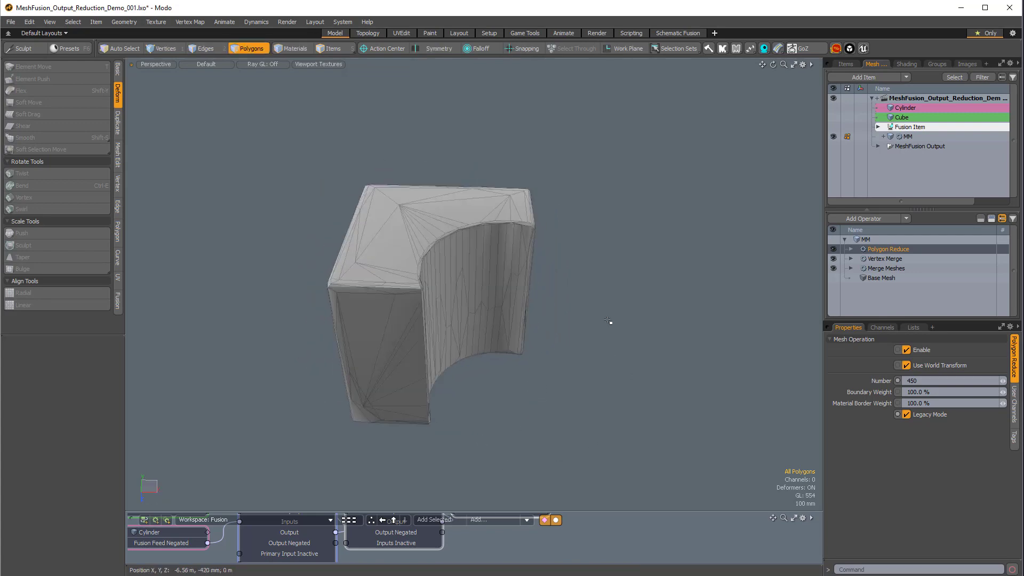
pyautogui.moveTo(394, 105)
pyautogui.mouseDown(button='right')
pyautogui.moveTo(393, 471)
pyautogui.moveTo(644, 393)
pyautogui.mouseUp(button='right')
pyautogui.moveTo(645, 393)
pyautogui.keyDown('alt'); pyautogui.mouseDown()
pyautogui.moveTo(544, 407)
pyautogui.moveTo(679, 356)
pyautogui.moveTo(693, 368)
pyautogui.moveTo(539, 373)
pyautogui.moveTo(461, 411)
pyautogui.moveTo(681, 290)
pyautogui.mouseUp(); pyautogui.keyUp('alt')
pyautogui.click(681, 291)
pyautogui.keyDown('alt'); pyautogui.moveTo(602, 325); pyautogui.dragTo(688, 298); pyautogui.keyUp('alt')
# Set the Polygon Reduce Number to 1000 and select all polygons of the mesh to check their count.
pyautogui.moveTo(919, 381); pyautogui.dragTo(852, 378)
pyautogui.write('1000')
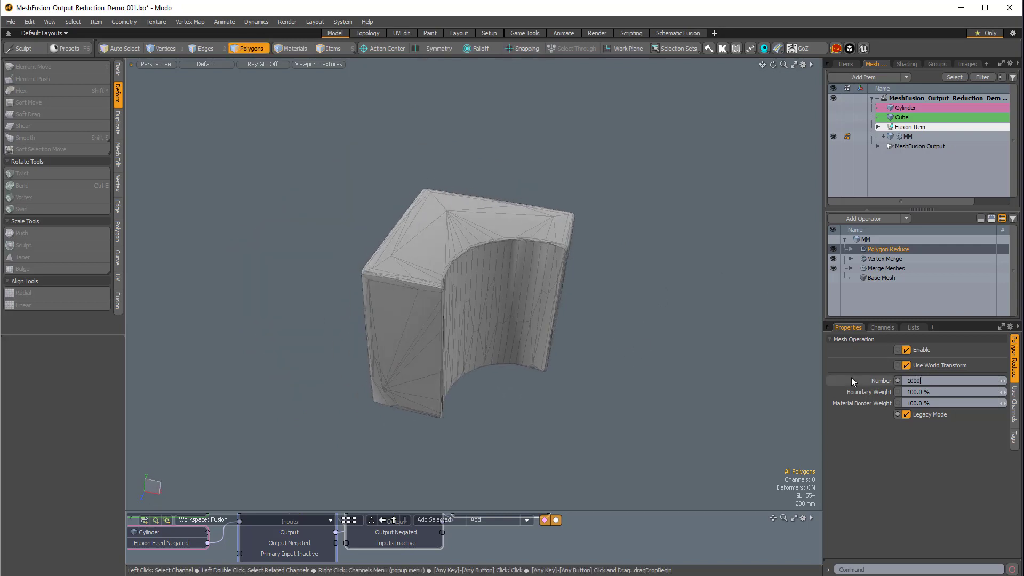
pyautogui.press('Return')
pyautogui.keyDown('alt'); pyautogui.moveTo(693, 312); pyautogui.dragTo(584, 287); pyautogui.keyUp('alt')
pyautogui.moveTo(364, 122)
pyautogui.mouseDown(button='right')
pyautogui.moveTo(693, 395)
pyautogui.moveTo(760, 403)
pyautogui.mouseUp(button='right')
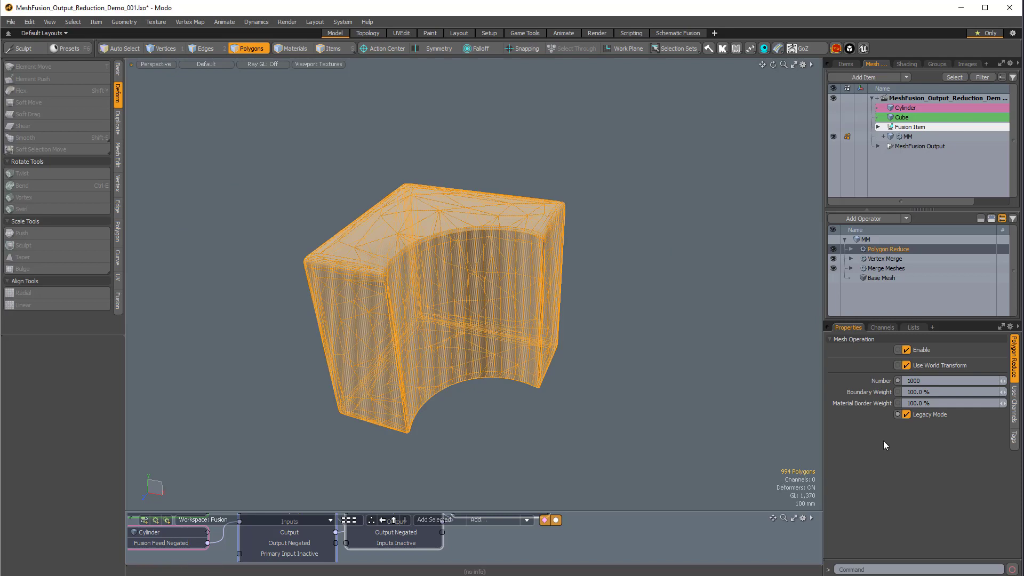
# Disable Legacy Mode to compare the reduced mesh, clear the polygon selection, and enable Legacy Mode again.
pyautogui.click(907, 414)
pyautogui.keyDown('alt'); pyautogui.moveTo(631, 382); pyautogui.dragTo(562, 361); pyautogui.keyUp('alt')
pyautogui.click(563, 361)
pyautogui.keyDown('alt'); pyautogui.moveTo(442, 341); pyautogui.dragTo(676, 352); pyautogui.keyUp('alt')
pyautogui.keyDown('alt'); pyautogui.moveTo(594, 327); pyautogui.dragTo(486, 345); pyautogui.keyUp('alt')
pyautogui.click(905, 415)
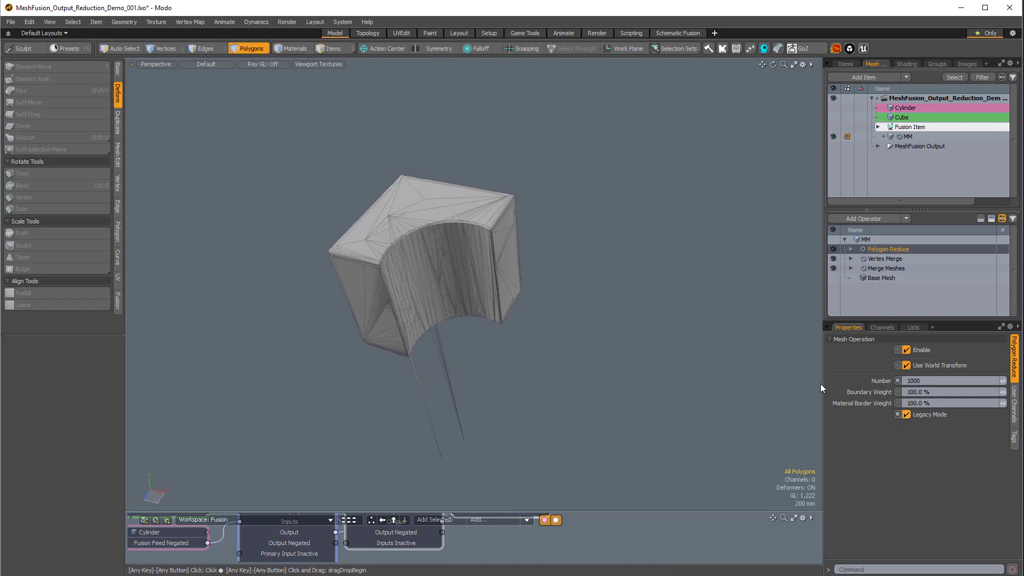
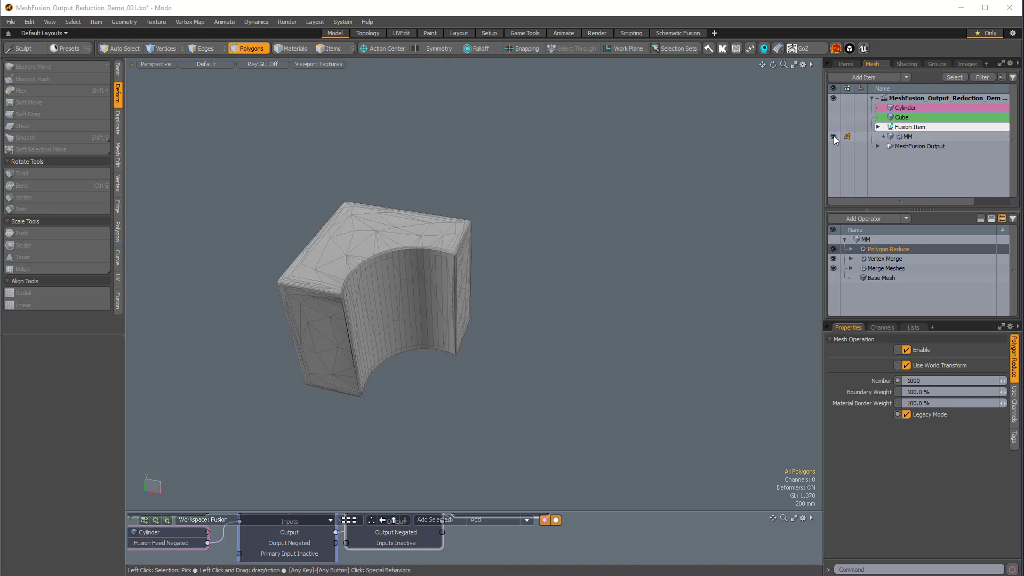
# Hide the MM mesh, show and expand the MeshFusion Output group, and select FO_Hardware.
pyautogui.click(833, 136)
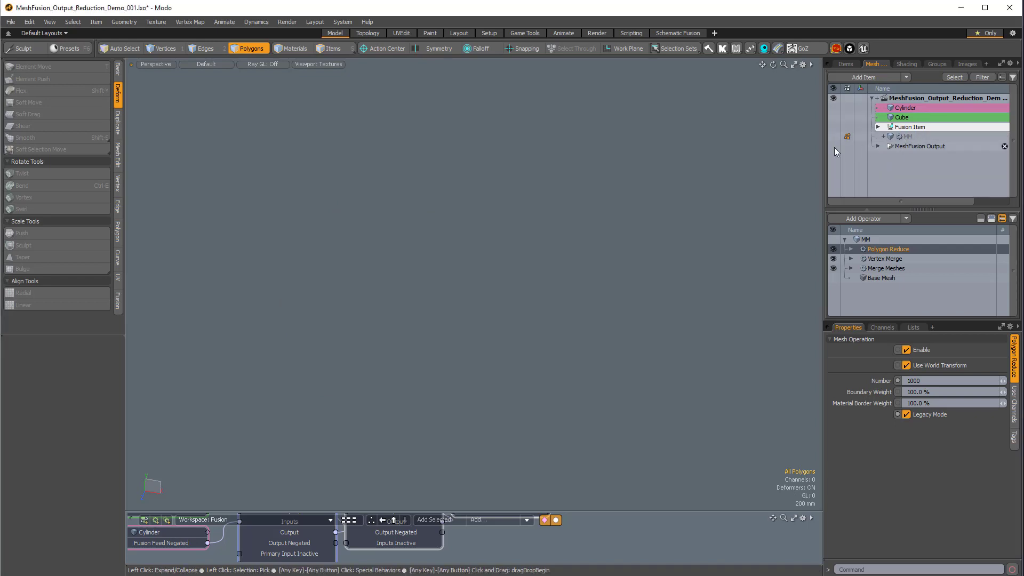
pyautogui.click(832, 146)
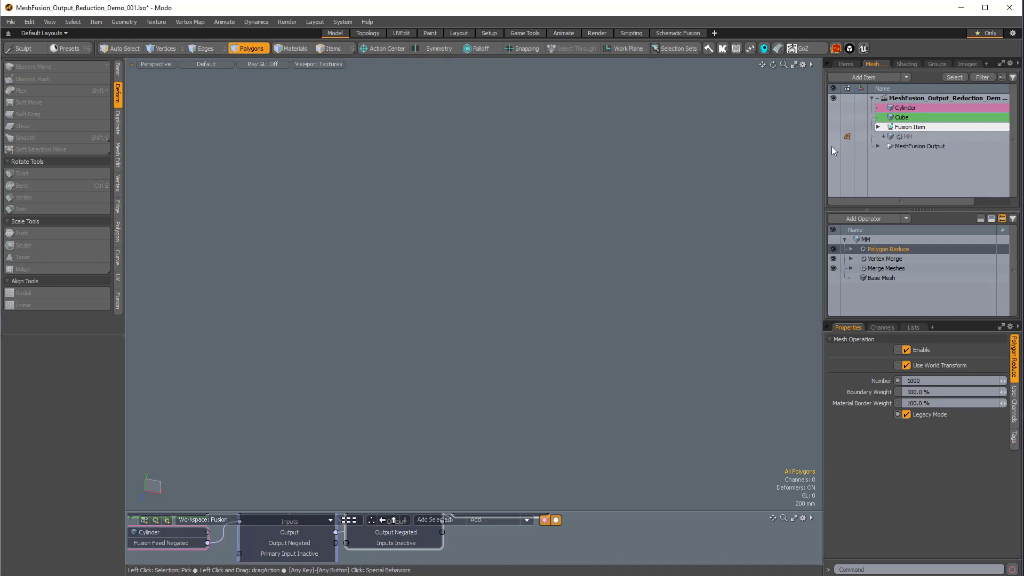
pyautogui.click(879, 146)
pyautogui.keyDown('ctrl'); pyautogui.keyDown('alt'); pyautogui.moveTo(722, 186); pyautogui.dragTo(666, 186); pyautogui.keyUp('alt'); pyautogui.keyUp('ctrl')
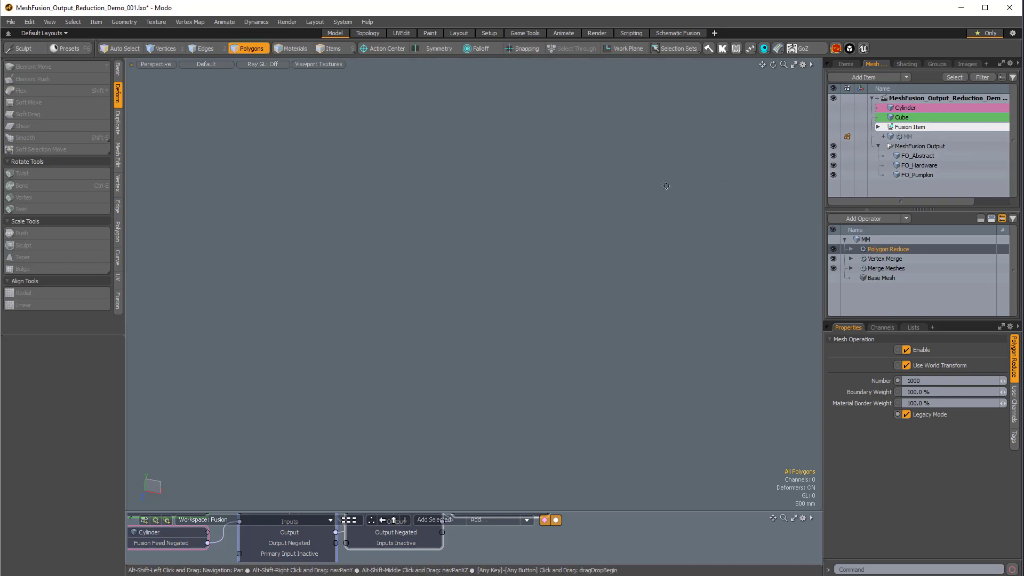
pyautogui.click(919, 164)
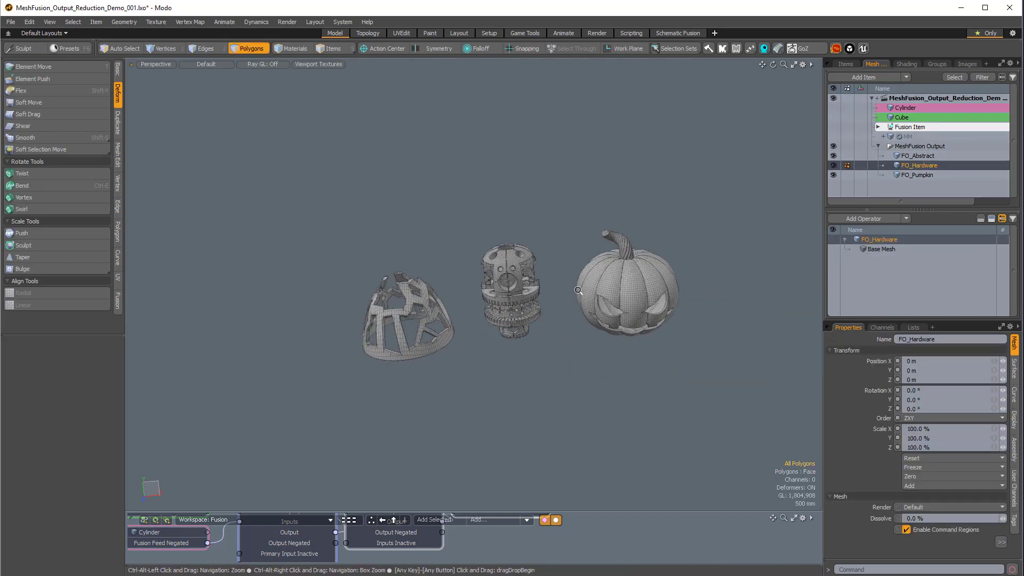
pyautogui.keyDown('alt'); pyautogui.moveTo(578, 290); pyautogui.dragTo(461, 326); pyautogui.keyUp('alt')
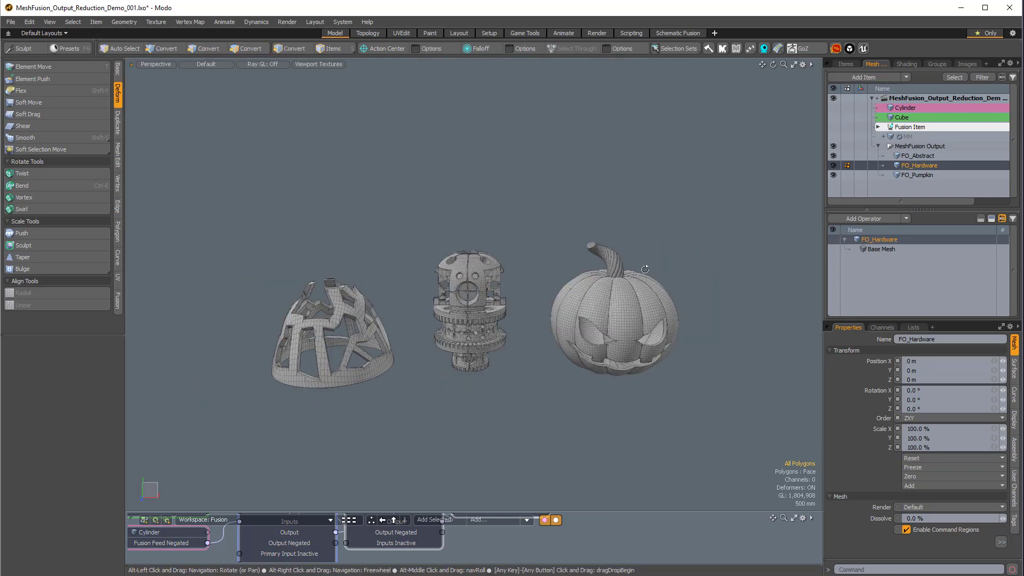
# Hide FO_Hardware and FO_Pumpkin and select the FO_Abstract mesh.
pyautogui.click(832, 167)
pyautogui.click(832, 175)
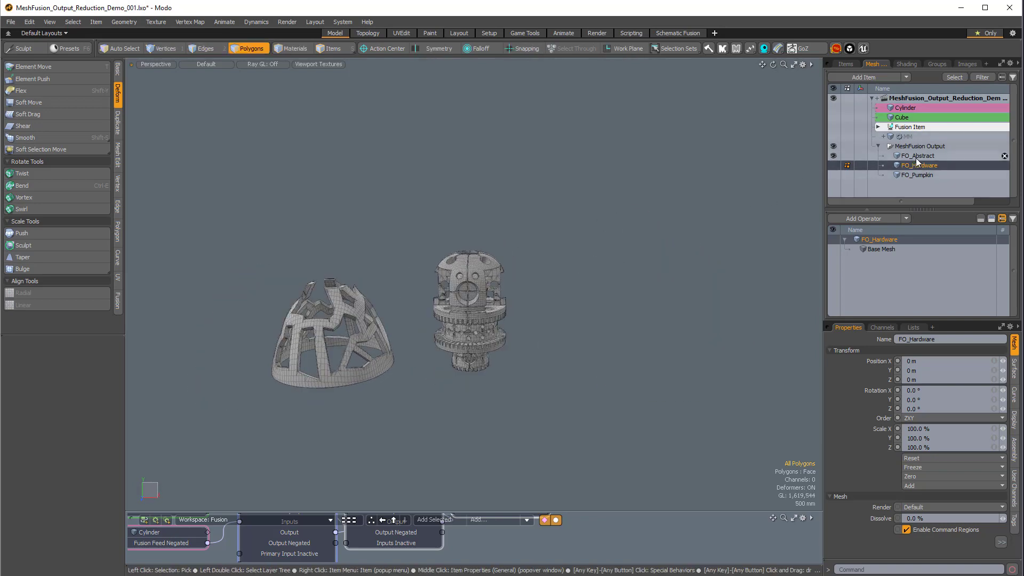
pyautogui.click(916, 158)
pyautogui.keyDown('alt'); pyautogui.moveTo(300, 328); pyautogui.dragTo(472, 283); pyautogui.keyUp('alt')
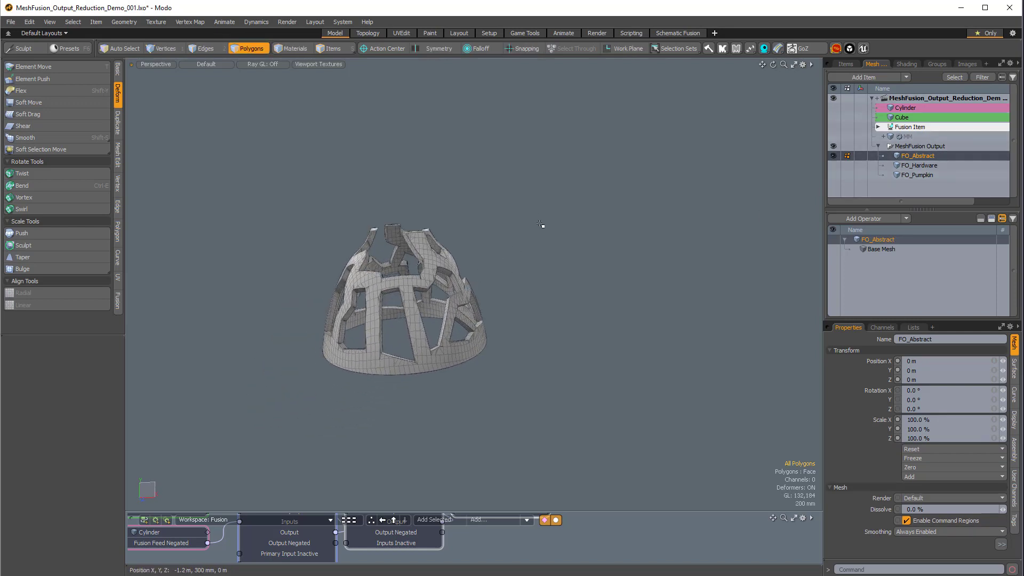
# Select all polygons of the unreduced FO_Abstract mesh to check their count, and clear the selection.
pyautogui.moveTo(543, 350); pyautogui.dragTo(501, 325, button='right')
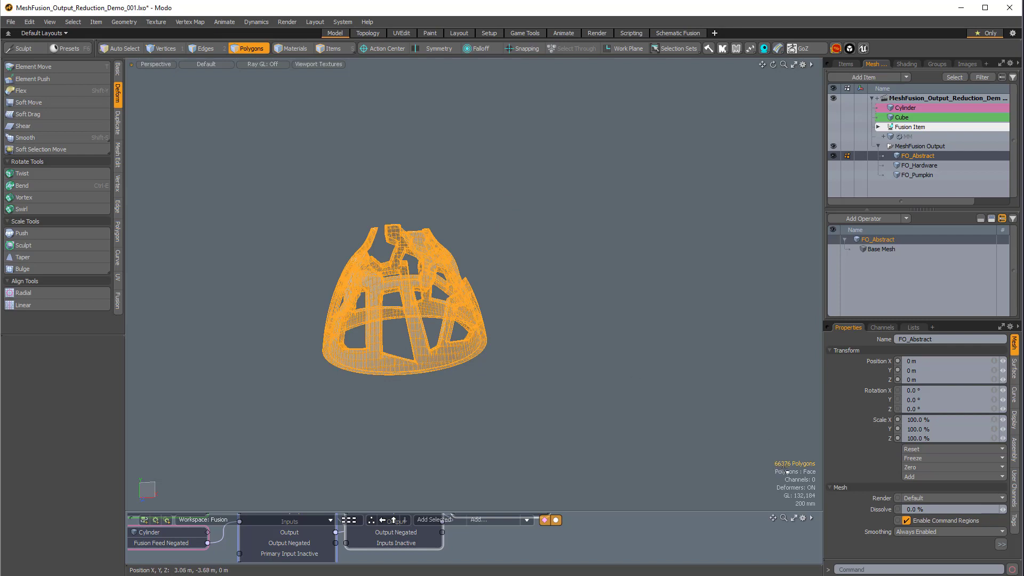
pyautogui.keyDown('alt'); pyautogui.keyDown('shift'); pyautogui.moveTo(594, 258); pyautogui.dragTo(608, 262); pyautogui.keyUp('shift'); pyautogui.keyUp('alt')
pyautogui.click(608, 265)
pyautogui.moveTo(472, 354); pyautogui.dragTo(471, 357)
pyautogui.doubleClick(471, 357)
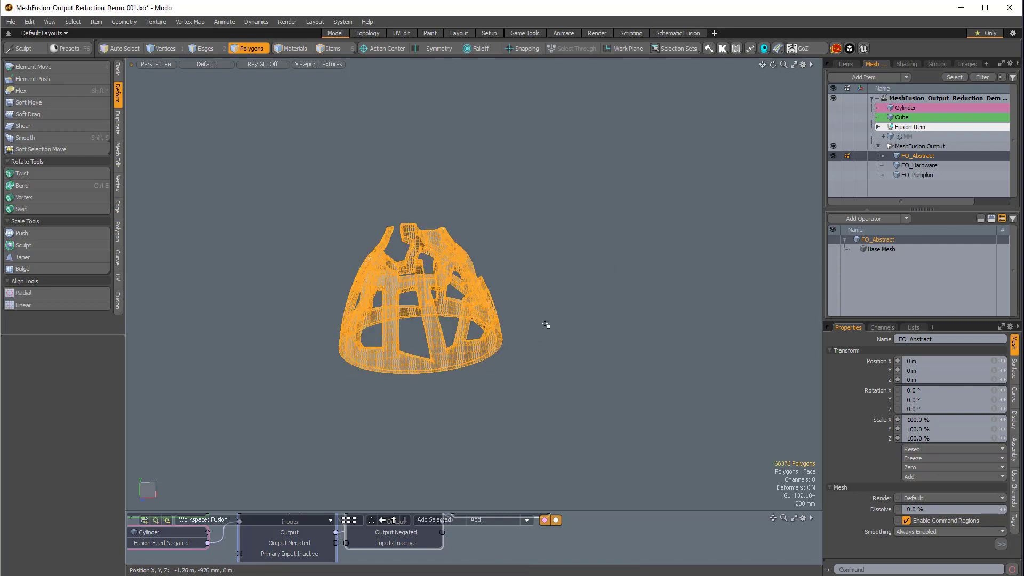
pyautogui.click(549, 325)
# Add a Polygon Reduce operation to FO_Abstract and set its Number to 20000.
pyautogui.click(875, 218)
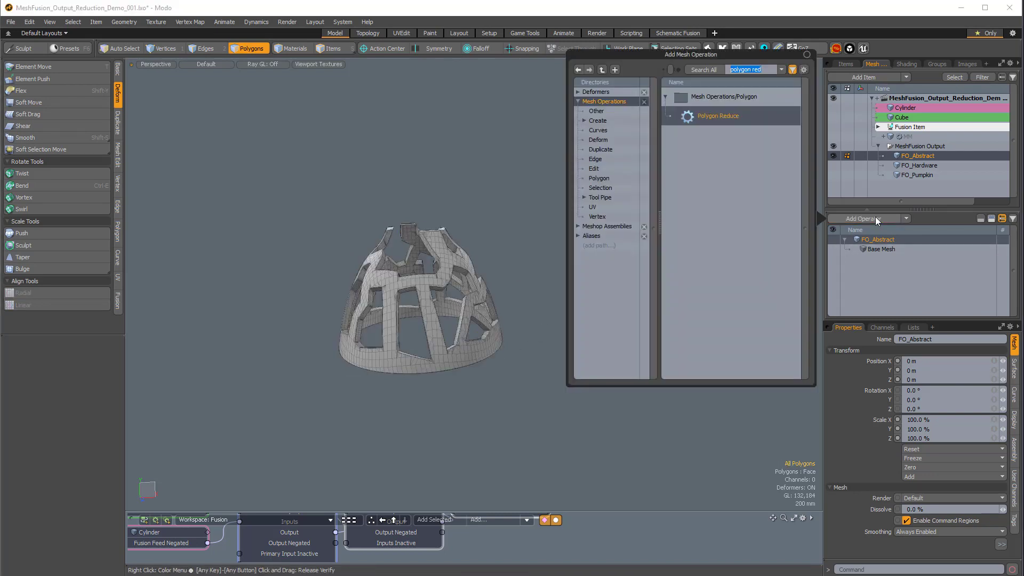
pyautogui.click(713, 117)
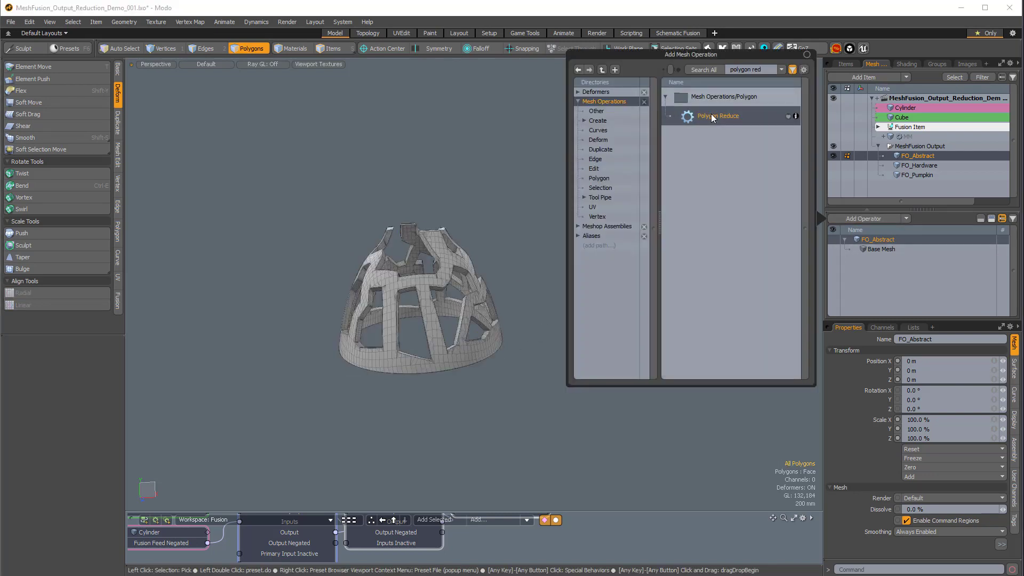
pyautogui.doubleClick(714, 116)
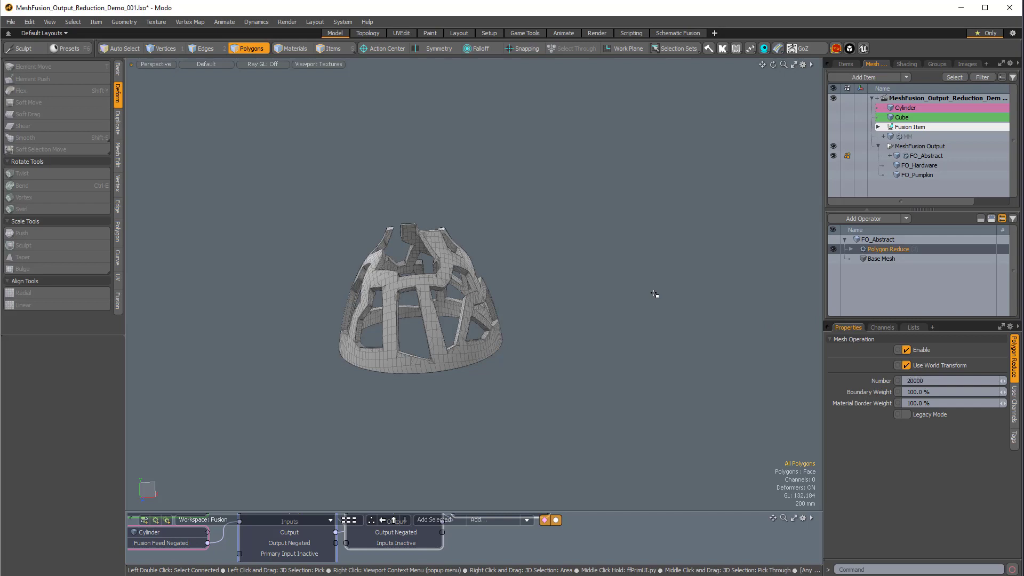
pyautogui.keyDown('alt'); pyautogui.moveTo(538, 336); pyautogui.dragTo(521, 279); pyautogui.keyUp('alt')
pyautogui.scroll(3, 505, 365)
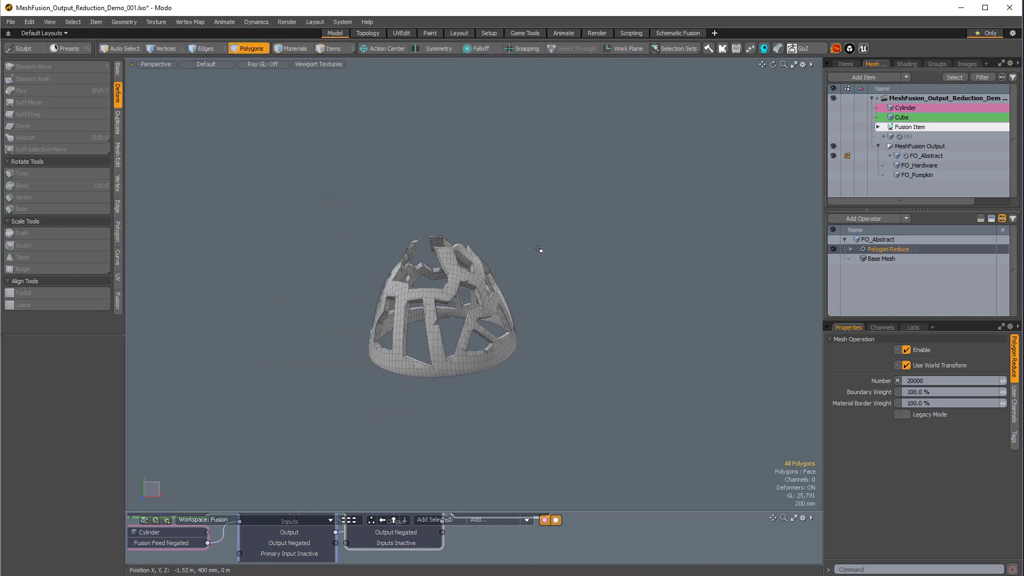
# Select all polygons of the reduced FO_Abstract mesh to check their count, and deselect them.
pyautogui.moveTo(601, 346); pyautogui.dragTo(571, 334, button='right')
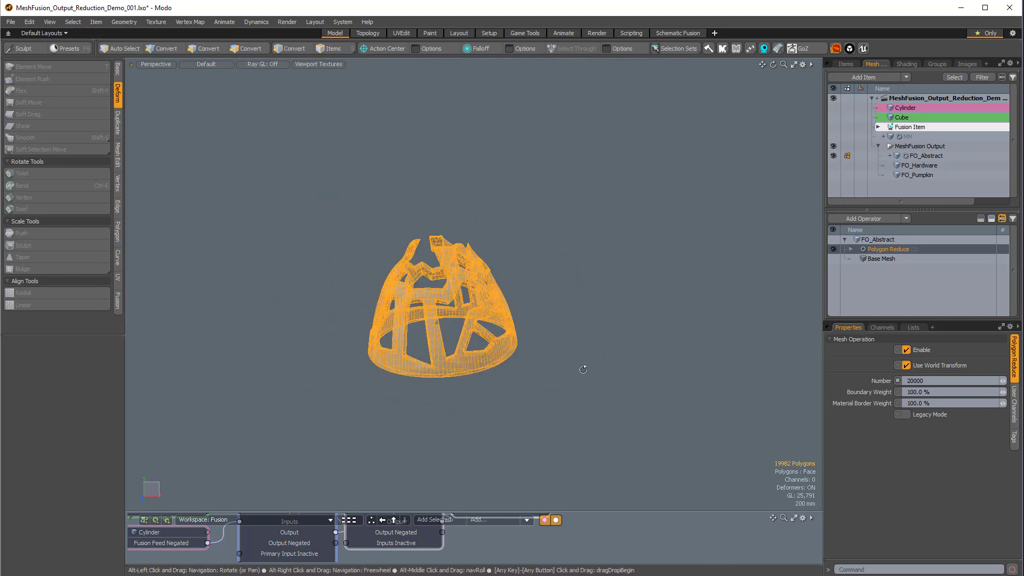
pyautogui.moveTo(583, 368)
pyautogui.keyDown('alt'); pyautogui.mouseDown()
pyautogui.moveTo(537, 350)
pyautogui.moveTo(589, 368)
pyautogui.mouseUp(); pyautogui.keyUp('alt')
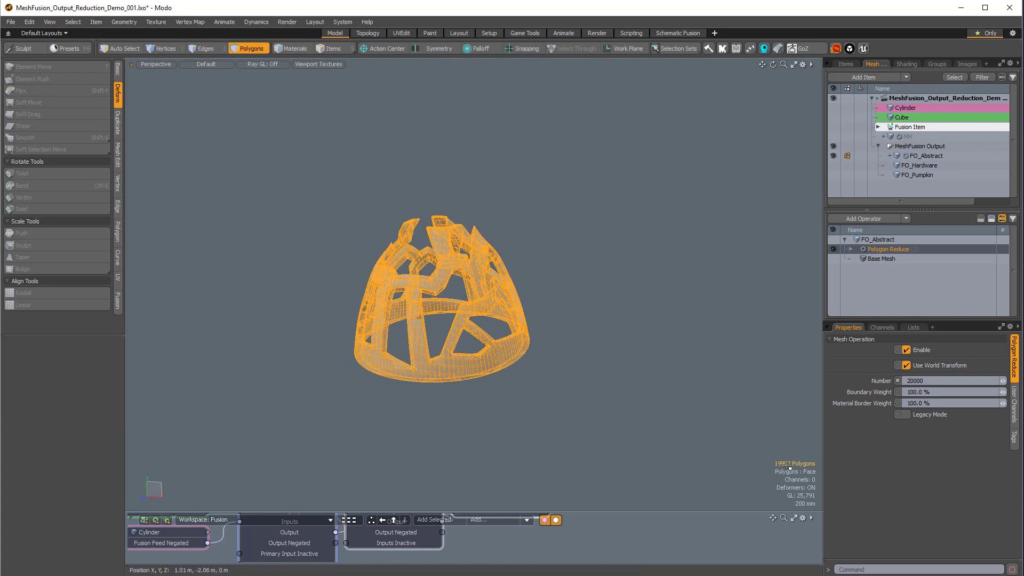
pyautogui.keyDown('alt'); pyautogui.moveTo(696, 383); pyautogui.dragTo(681, 383); pyautogui.keyUp('alt')
pyautogui.click(681, 382)
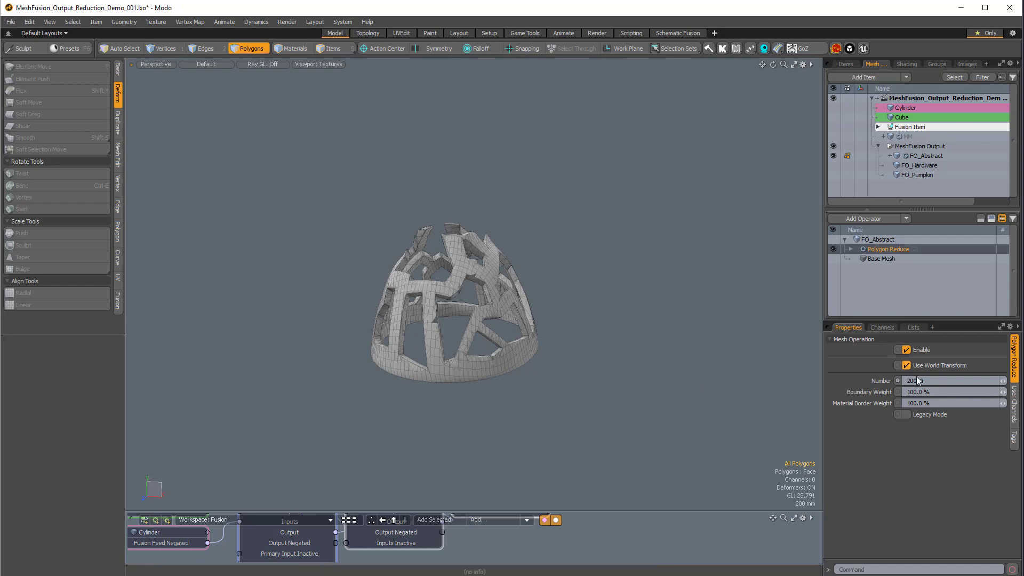
# Set FO_Abstract's Polygon Reduce Number to 15000, select all polygons to check their count, and clear the selection.
pyautogui.write('15000')
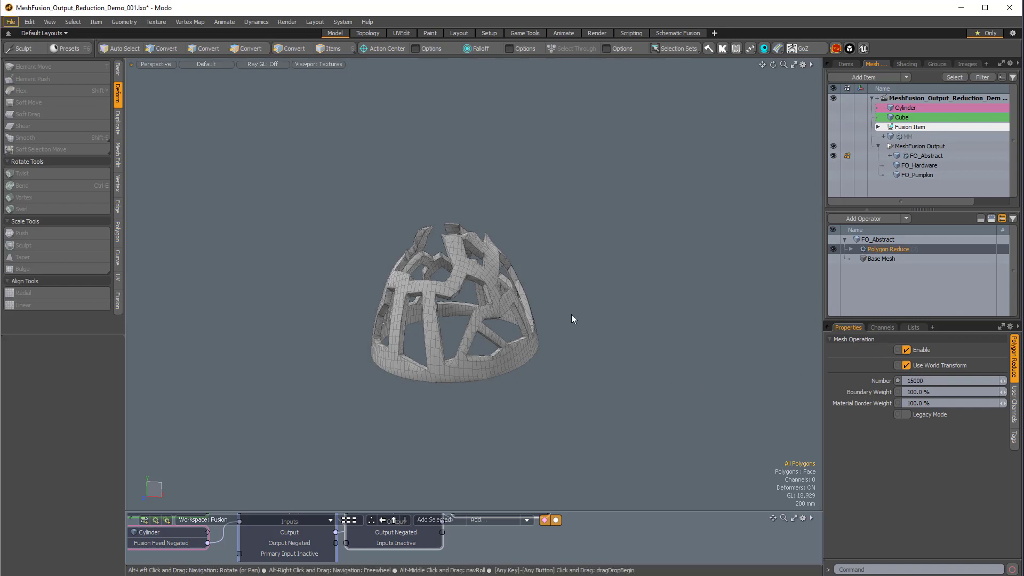
pyautogui.keyDown('alt'); pyautogui.moveTo(571, 315); pyautogui.dragTo(527, 137); pyautogui.keyUp('alt')
pyautogui.moveTo(490, 475); pyautogui.dragTo(678, 356, button='right')
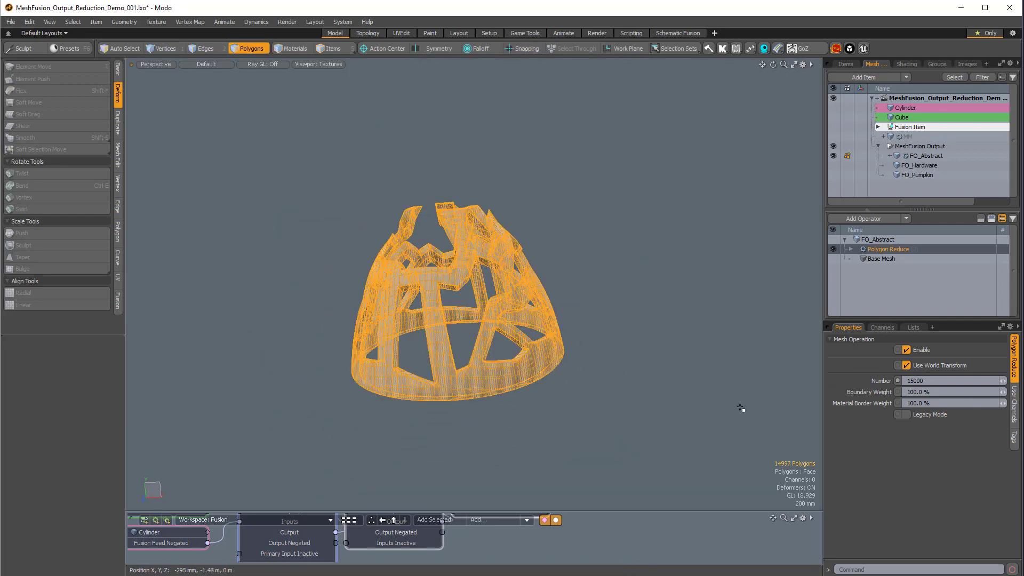
pyautogui.moveTo(743, 409)
pyautogui.keyDown('alt'); pyautogui.mouseDown()
pyautogui.moveTo(767, 449)
pyautogui.moveTo(787, 443)
pyautogui.moveTo(695, 357)
pyautogui.moveTo(603, 309)
pyautogui.moveTo(556, 317)
pyautogui.moveTo(468, 280)
pyautogui.mouseUp(); pyautogui.keyUp('alt')
pyautogui.click(556, 317)
# Disable and re-enable FO_Abstract's Polygon Reduce operation to compare the original and reduced meshes.
pyautogui.keyDown('alt'); pyautogui.keyDown('shift'); pyautogui.moveTo(468, 280); pyautogui.dragTo(550, 353); pyautogui.keyUp('shift'); pyautogui.keyUp('alt')
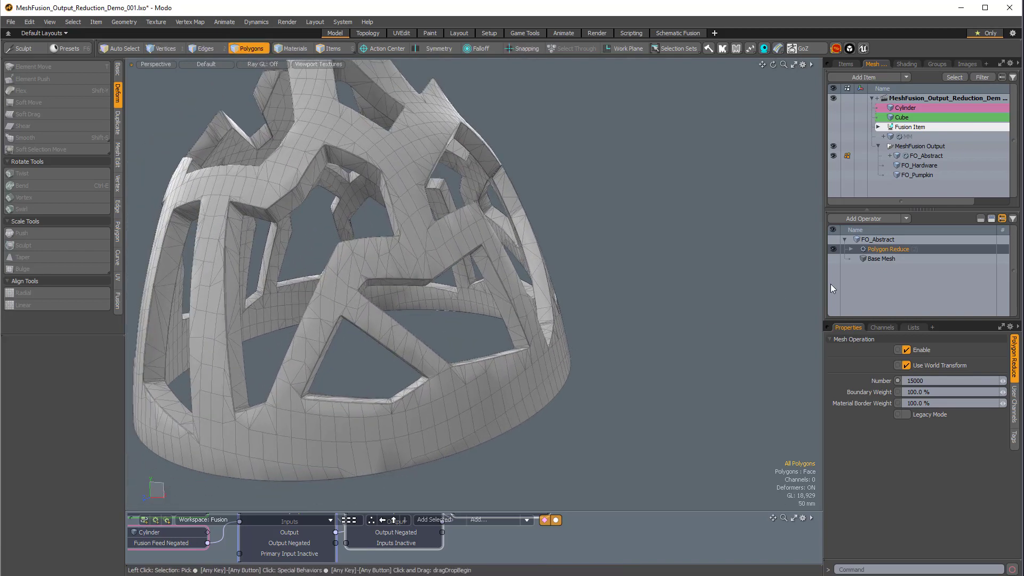
pyautogui.click(834, 249)
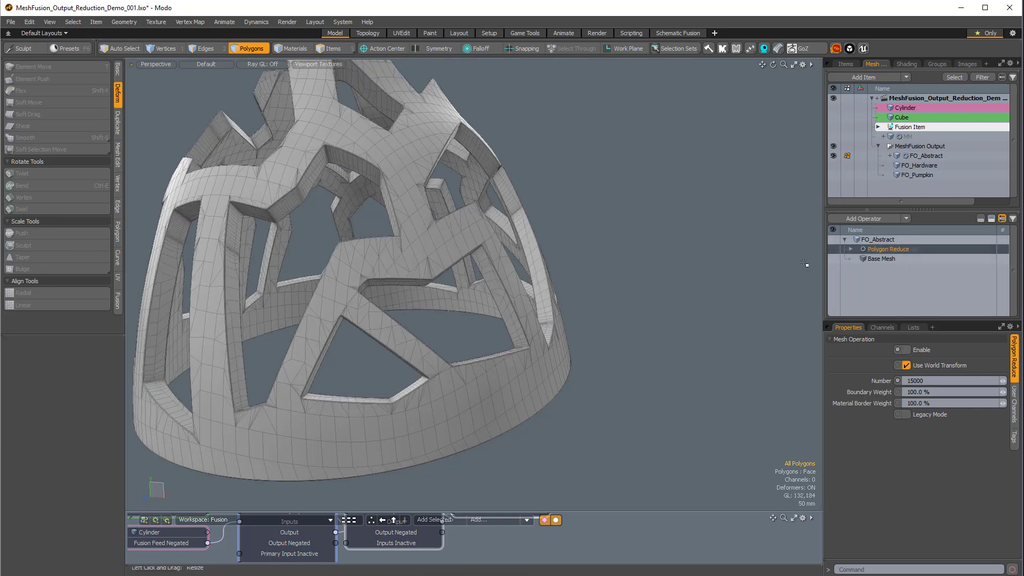
pyautogui.keyDown('ctrl'); pyautogui.keyDown('alt'); pyautogui.moveTo(656, 270); pyautogui.dragTo(648, 298); pyautogui.keyUp('alt'); pyautogui.keyUp('ctrl')
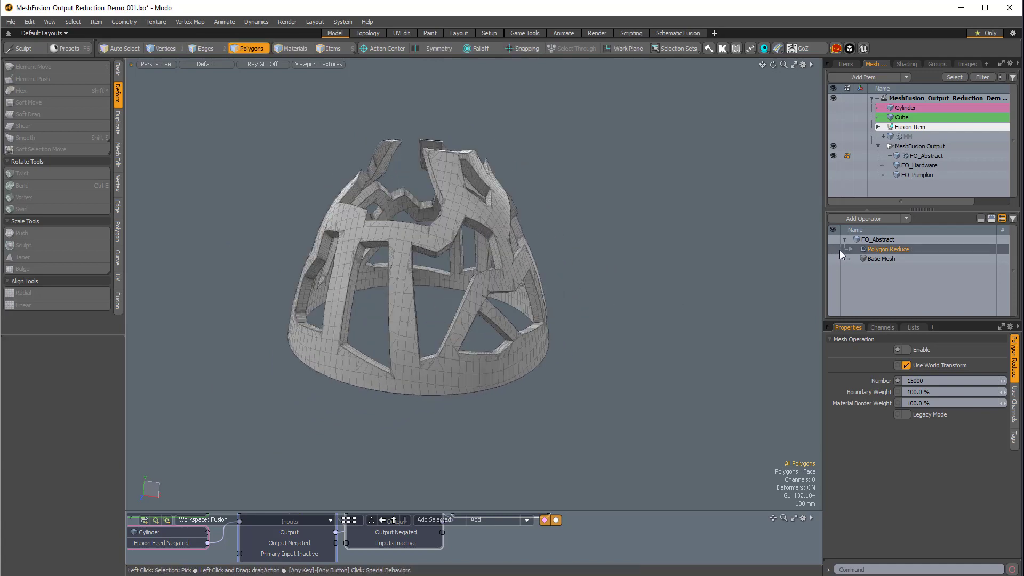
pyautogui.click(833, 249)
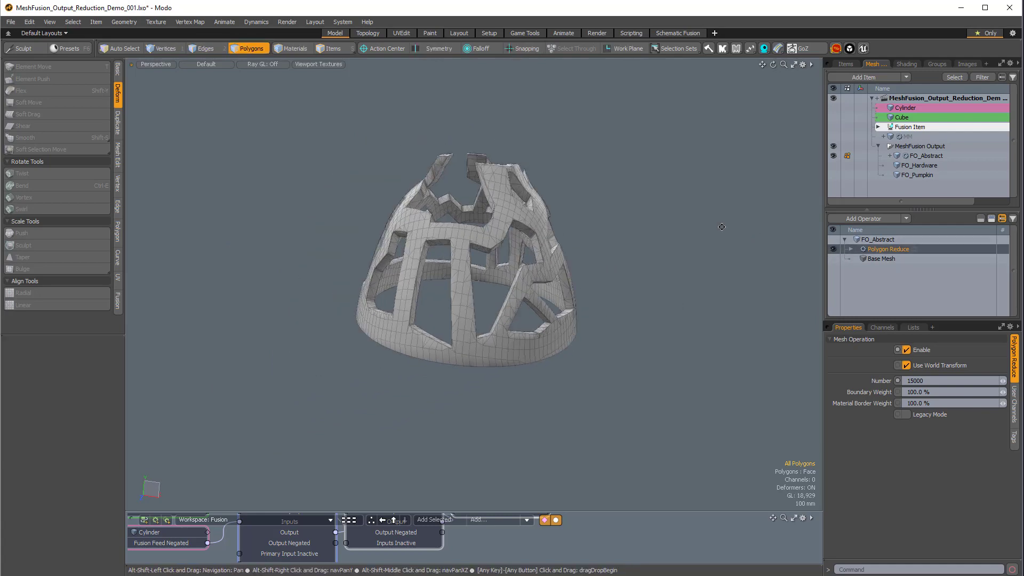
# Hide FO_Abstract and show FO_Hardware for inspection.
pyautogui.click(833, 155)
pyautogui.click(833, 165)
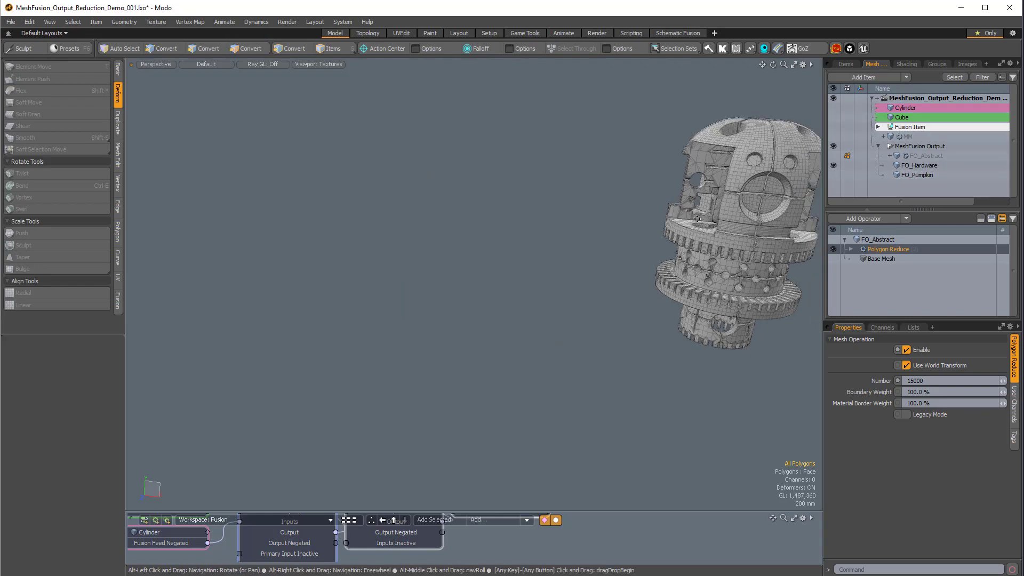
pyautogui.keyDown('alt'); pyautogui.keyDown('shift'); pyautogui.moveTo(697, 218); pyautogui.dragTo(590, 367); pyautogui.keyUp('shift'); pyautogui.keyUp('alt')
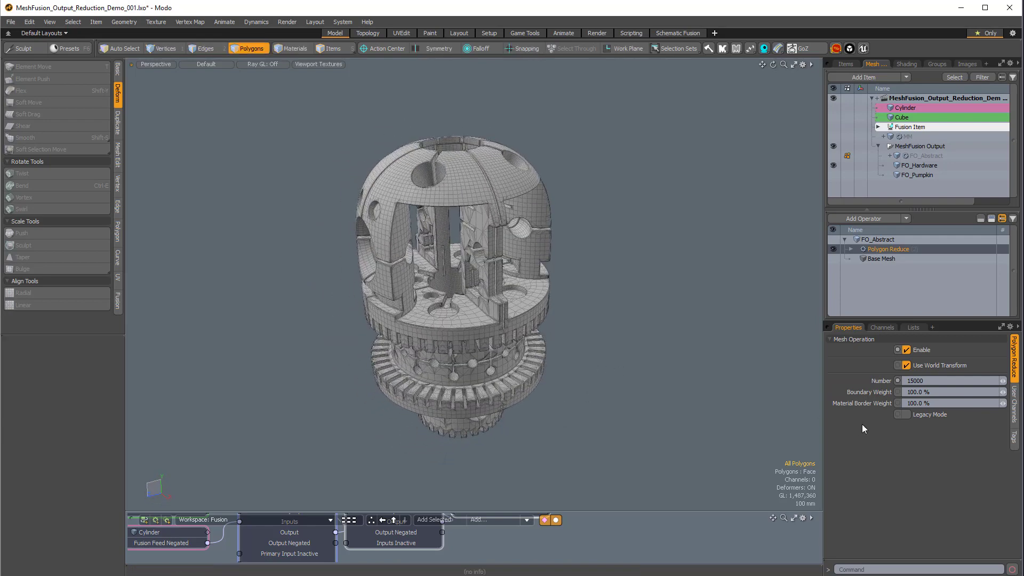
pyautogui.scroll(-1, 677, 373)
pyautogui.keyDown('alt'); pyautogui.moveTo(672, 359); pyautogui.dragTo(718, 304); pyautogui.keyUp('alt')
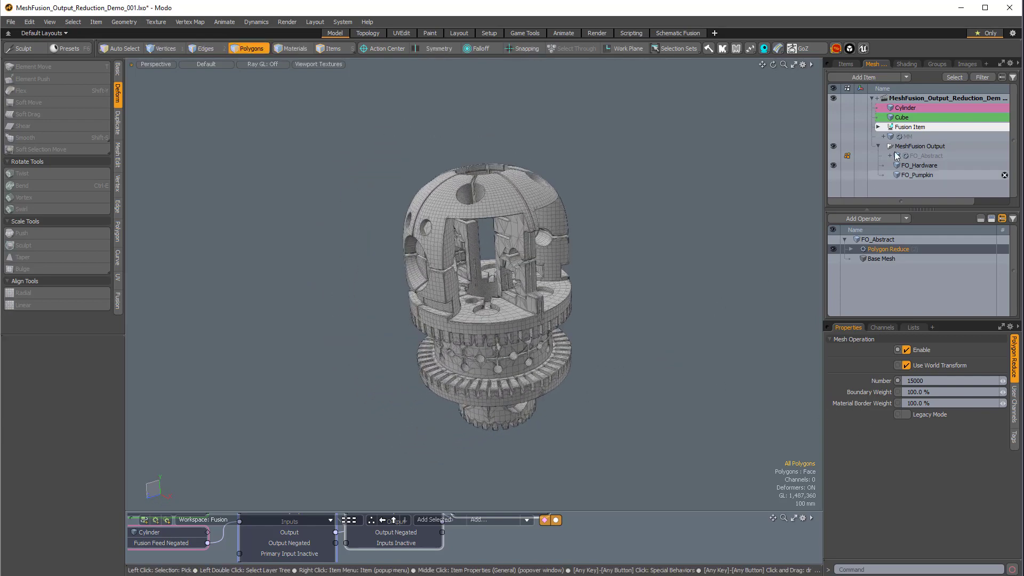
# Add a Polygon Reduce operation to FO_Hardware and select all its polygons to check their count.
pyautogui.click(920, 166)
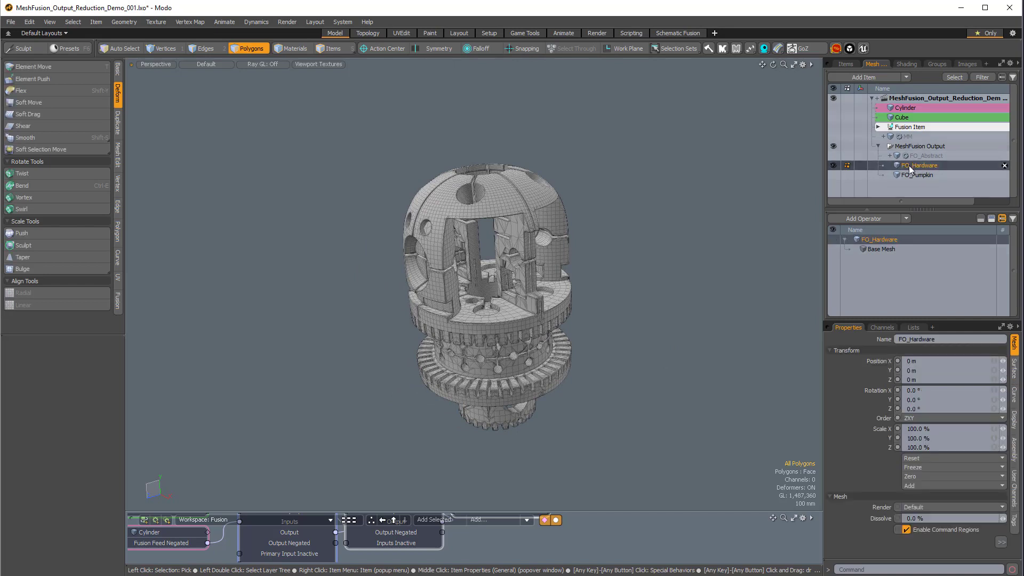
pyautogui.click(864, 219)
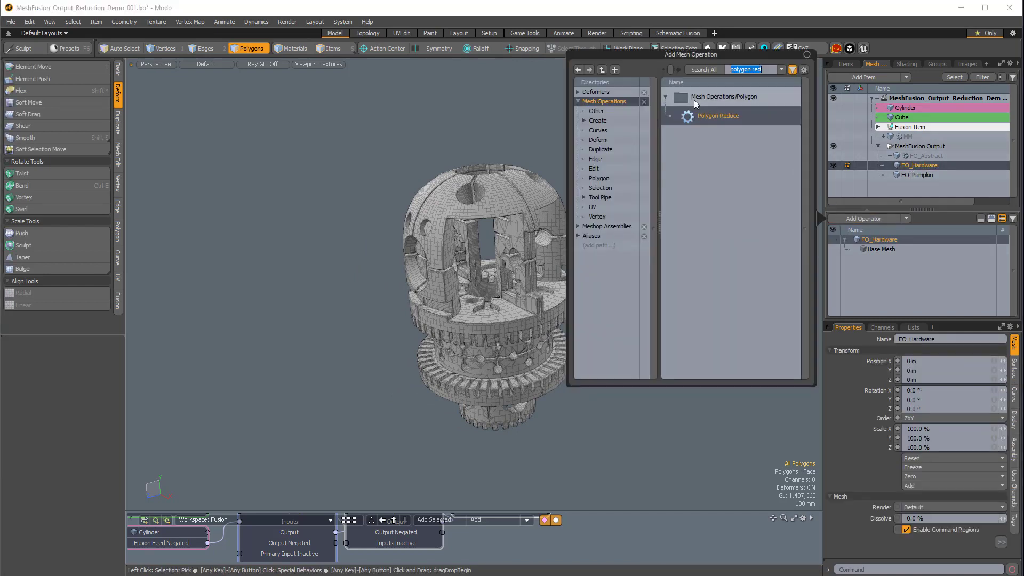
pyautogui.doubleClick(727, 114)
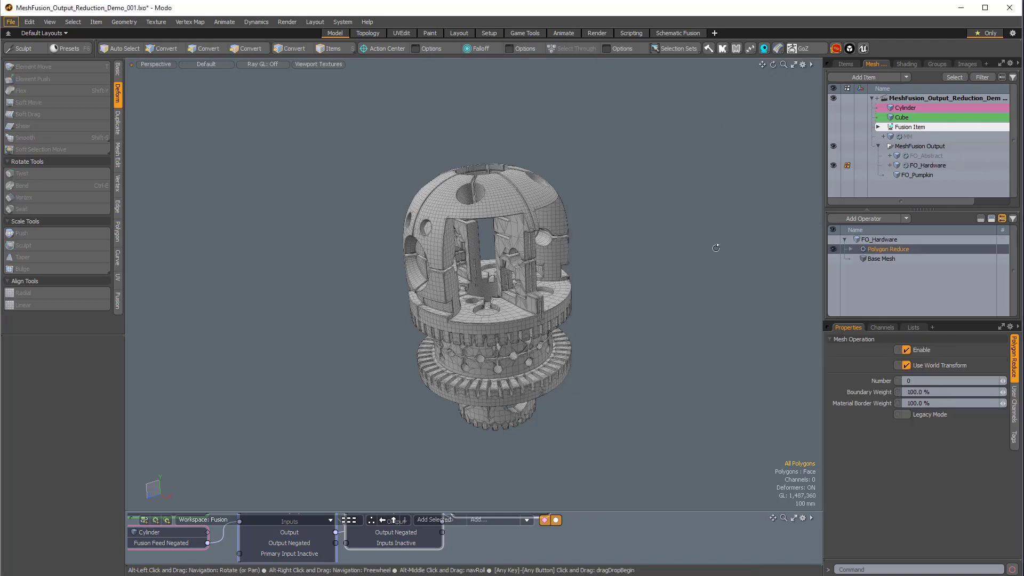
pyautogui.keyDown('alt'); pyautogui.moveTo(715, 247); pyautogui.dragTo(629, 187); pyautogui.keyUp('alt')
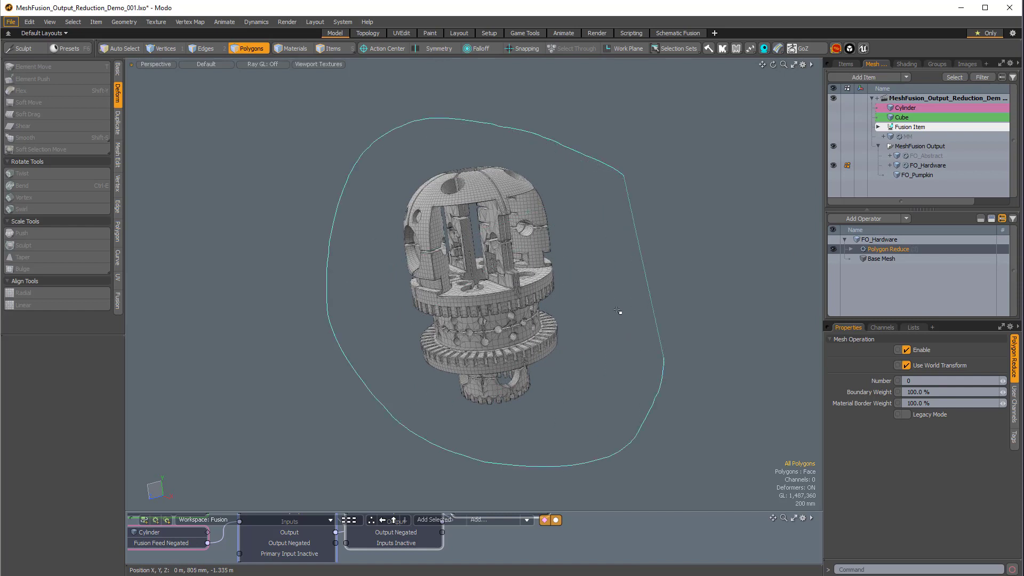
pyautogui.hotkey('ctrl', 'a')
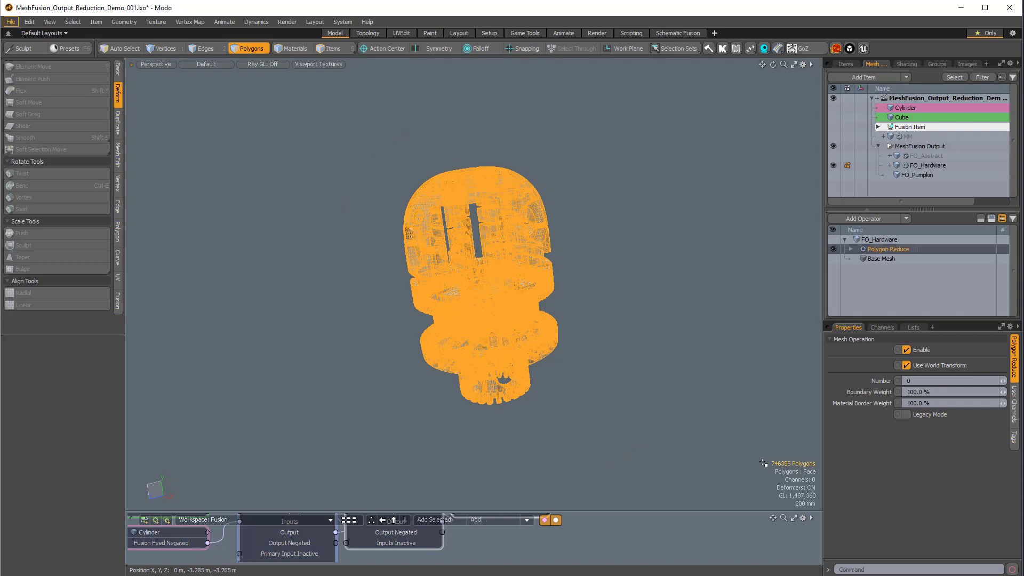
# Clear the polygon selection and set the Number of FO_Hardware's Polygon Reduce operation to 200000.
pyautogui.press('alt')
pyautogui.click(613, 344)
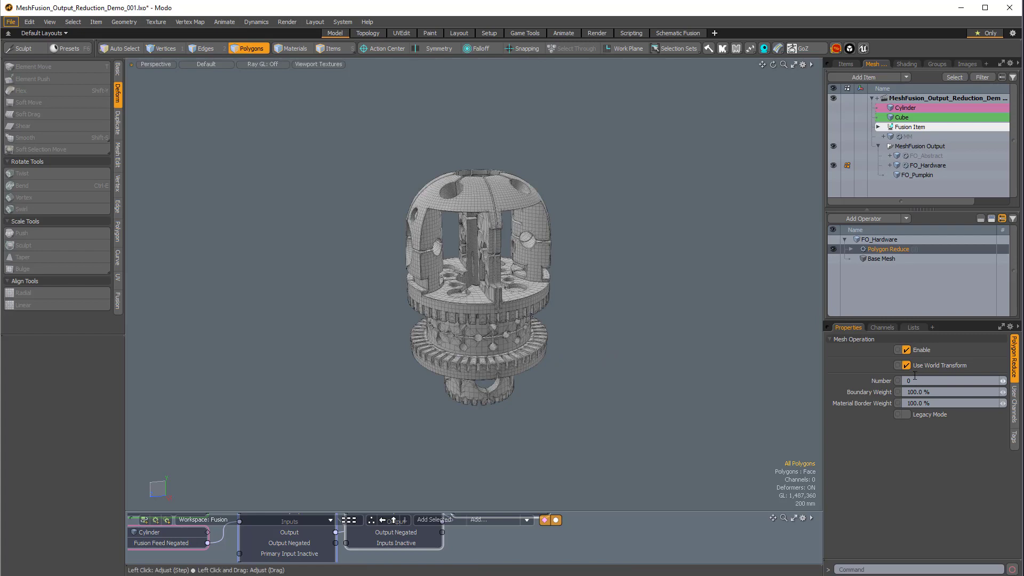
pyautogui.scroll(2, 603, 322)
pyautogui.keyDown('alt'); pyautogui.moveTo(617, 356); pyautogui.dragTo(573, 333); pyautogui.keyUp('alt')
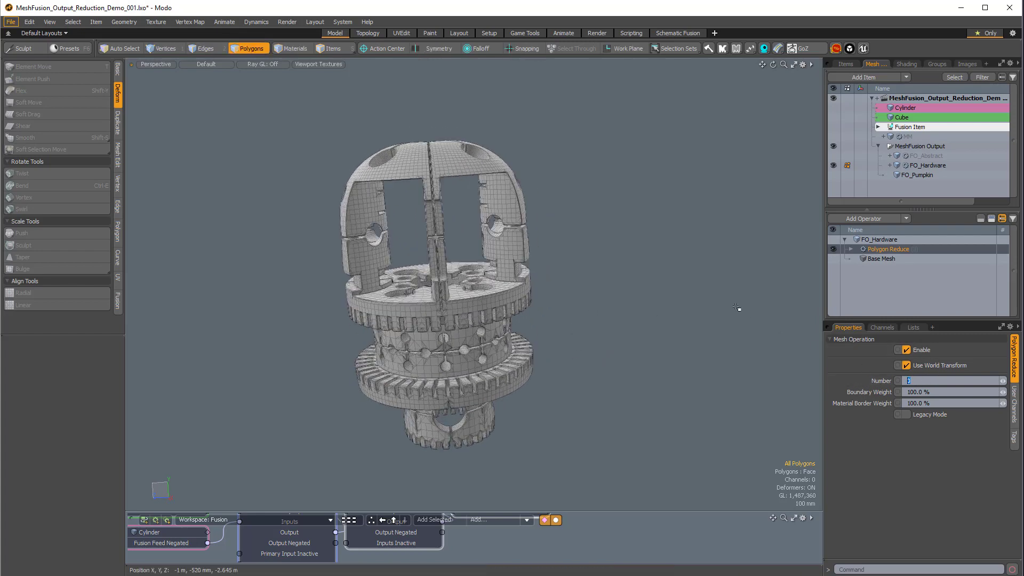
pyautogui.write('200000')
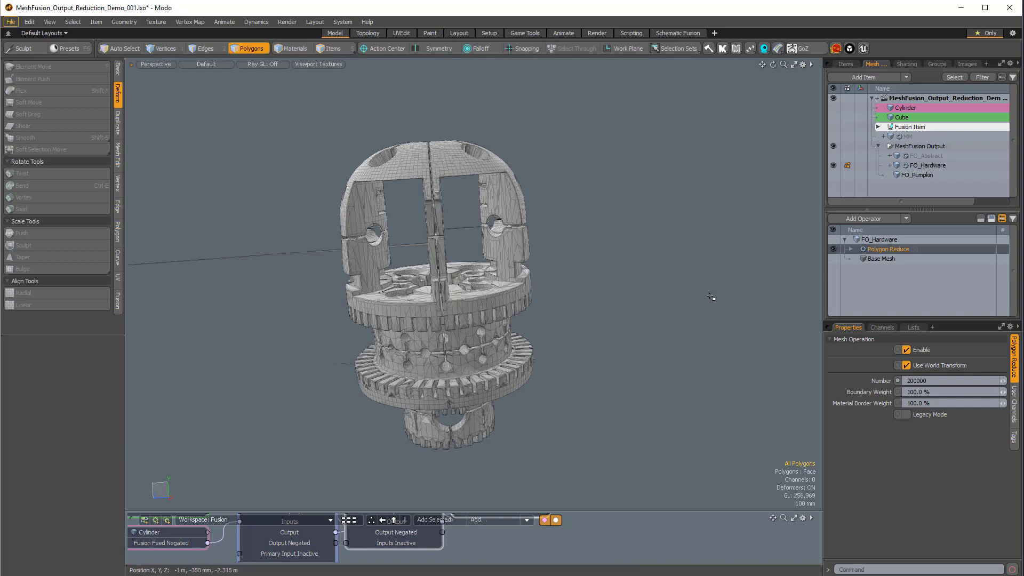
# Enable Legacy Mode on FO_Hardware's Polygon Reduce operation and inspect the reduced mesh from several sides.
pyautogui.keyDown('alt'); pyautogui.moveTo(711, 297); pyautogui.dragTo(368, 256); pyautogui.keyUp('alt')
pyautogui.keyDown('alt'); pyautogui.moveTo(244, 255); pyautogui.dragTo(681, 338); pyautogui.keyUp('alt')
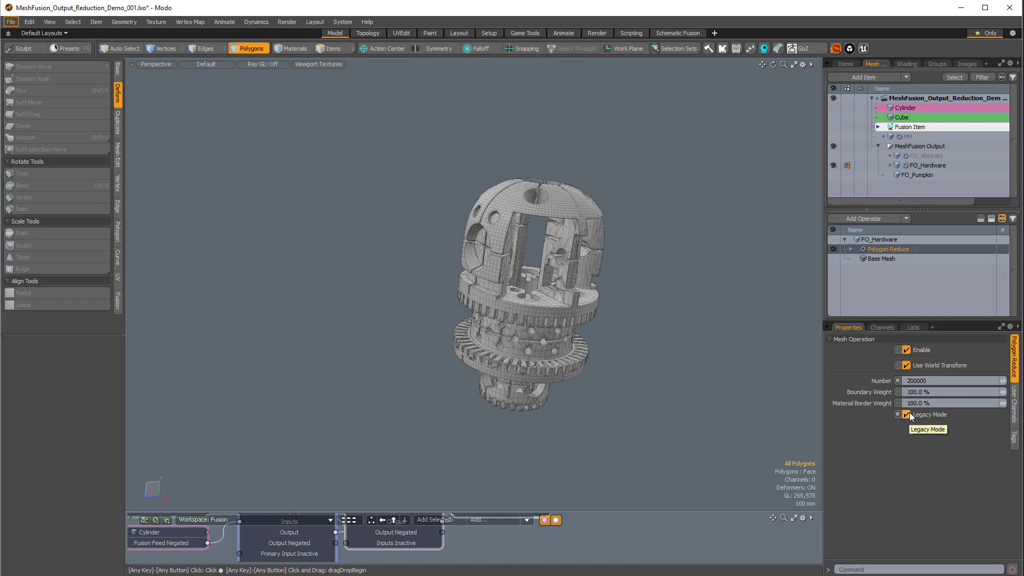
pyautogui.keyDown('alt'); pyautogui.moveTo(647, 343); pyautogui.dragTo(603, 274); pyautogui.keyUp('alt')
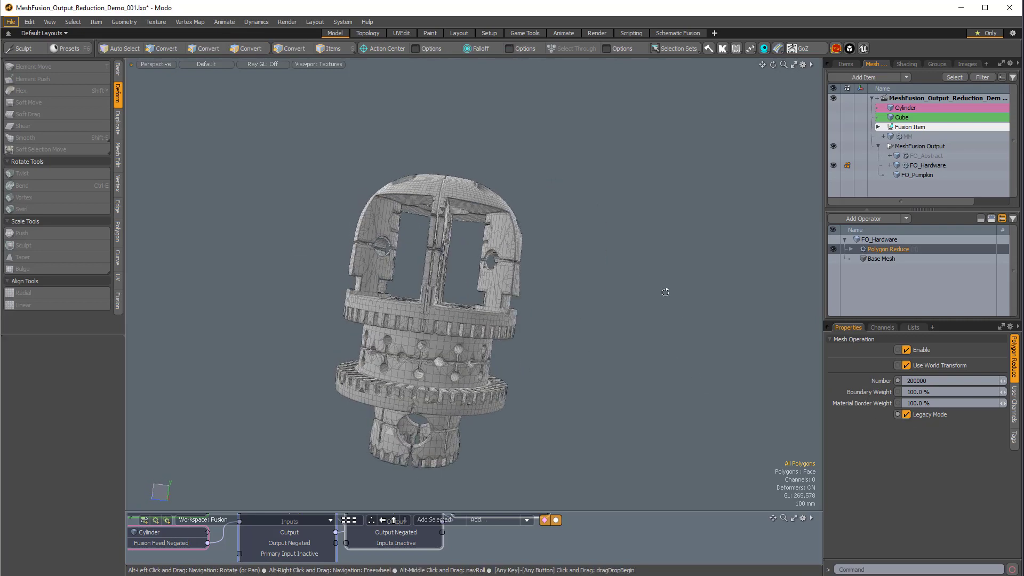
pyautogui.keyDown('alt'); pyautogui.moveTo(469, 309); pyautogui.dragTo(638, 262); pyautogui.keyUp('alt')
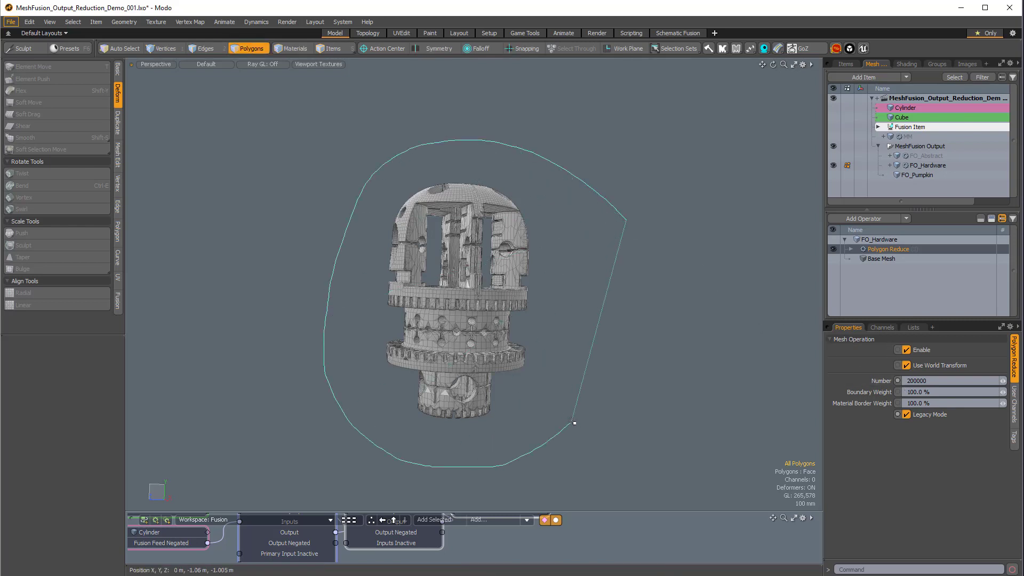
# Select all polygons of the reduced FO_Hardware mesh to check their count, and clear the selection.
pyautogui.moveTo(572, 421); pyautogui.dragTo(647, 446, button='right')
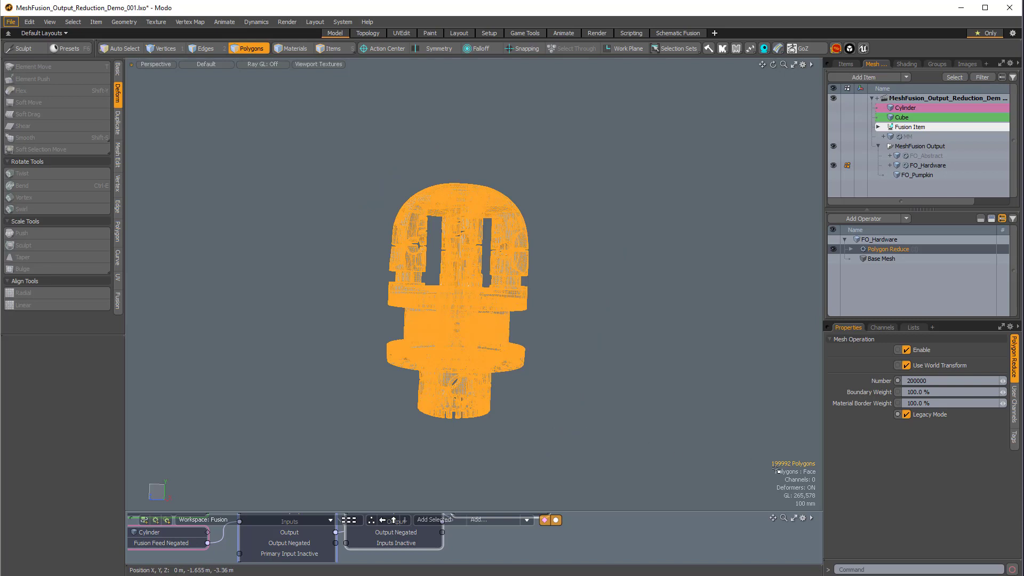
pyautogui.press('alt')
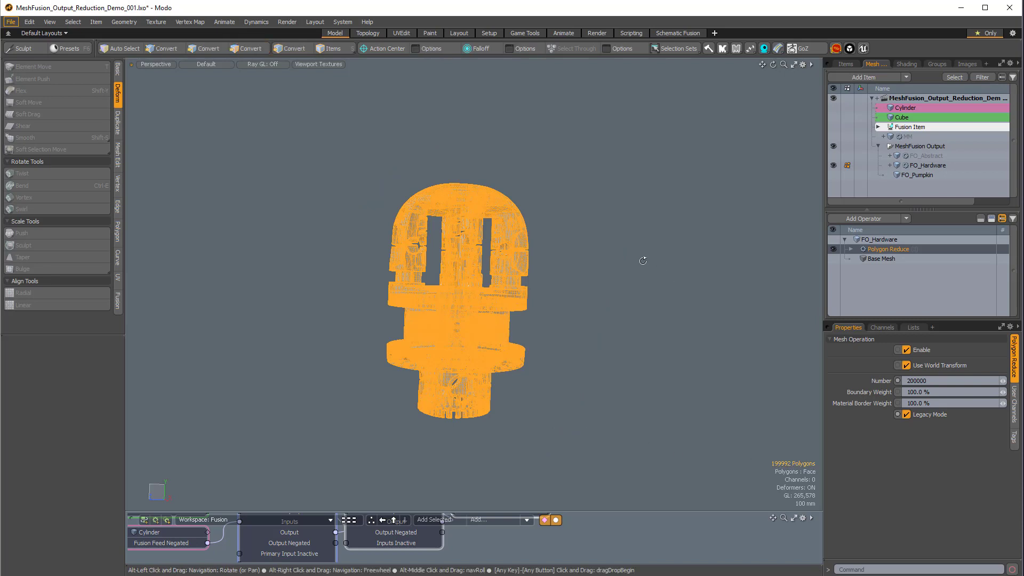
pyautogui.click(626, 304)
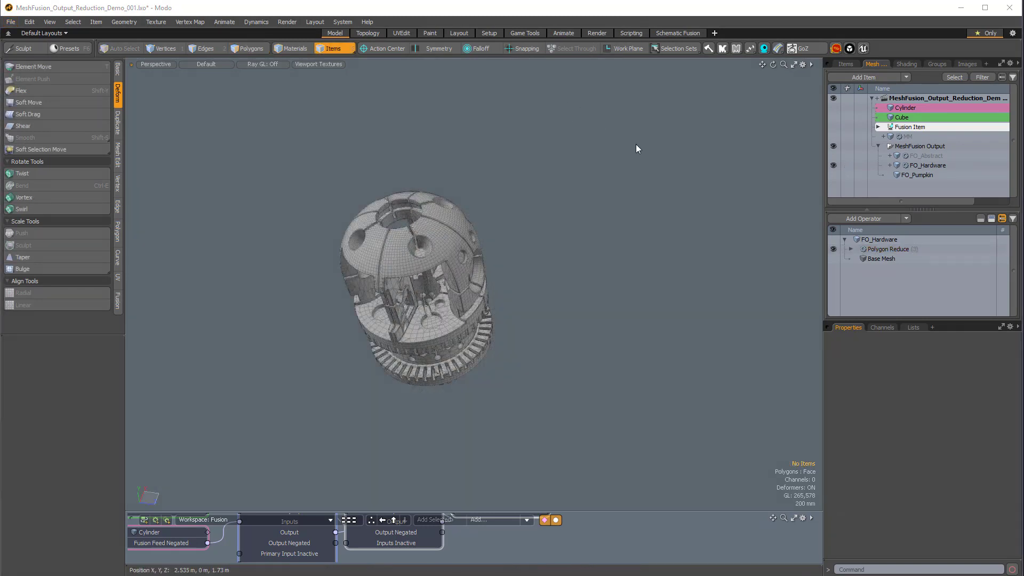
# Hide FO_Hardware and show FO_Pumpkin, framing the pumpkin's carved face for inspection.
pyautogui.click(833, 165)
pyautogui.click(833, 175)
pyautogui.press('alt')
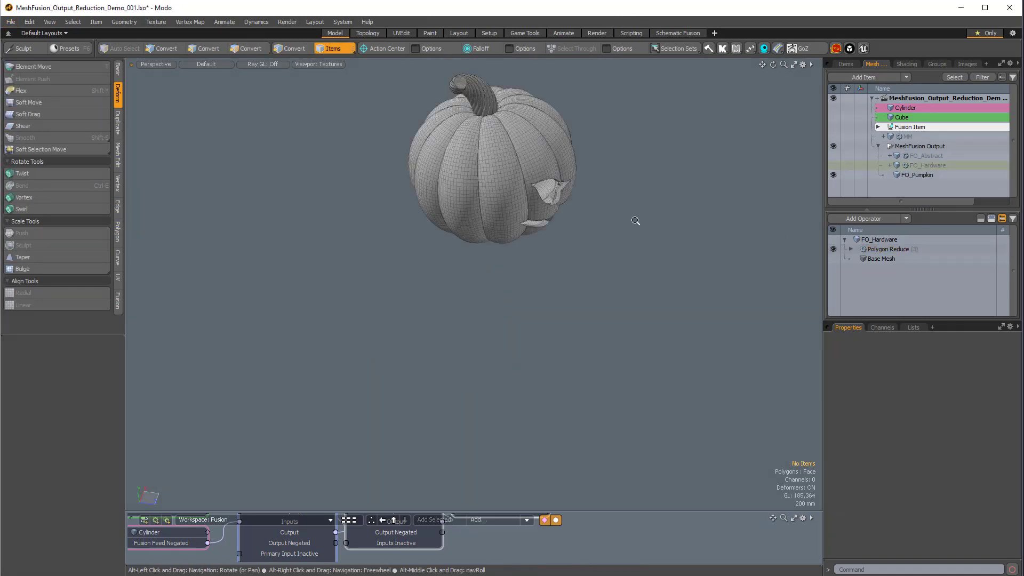
pyautogui.keyDown('alt'); pyautogui.keyDown('shift'); pyautogui.moveTo(635, 221); pyautogui.dragTo(432, 263); pyautogui.keyUp('shift'); pyautogui.keyUp('alt')
pyautogui.keyDown('alt'); pyautogui.moveTo(568, 406); pyautogui.dragTo(482, 340); pyautogui.keyUp('alt')
pyautogui.keyDown('alt'); pyautogui.keyDown('shift'); pyautogui.moveTo(483, 340); pyautogui.dragTo(554, 344); pyautogui.keyUp('shift'); pyautogui.keyUp('alt')
pyautogui.keyDown('ctrl'); pyautogui.keyDown('alt'); pyautogui.moveTo(554, 344); pyautogui.dragTo(551, 366); pyautogui.keyUp('alt'); pyautogui.keyUp('ctrl')
pyautogui.keyDown('alt'); pyautogui.moveTo(617, 344); pyautogui.dragTo(515, 230); pyautogui.keyUp('alt')
pyautogui.keyDown('ctrl'); pyautogui.keyDown('alt'); pyautogui.moveTo(558, 260); pyautogui.dragTo(430, 291); pyautogui.keyUp('alt'); pyautogui.keyUp('ctrl')
pyautogui.keyDown('alt'); pyautogui.moveTo(497, 338); pyautogui.dragTo(614, 316); pyautogui.keyUp('alt')
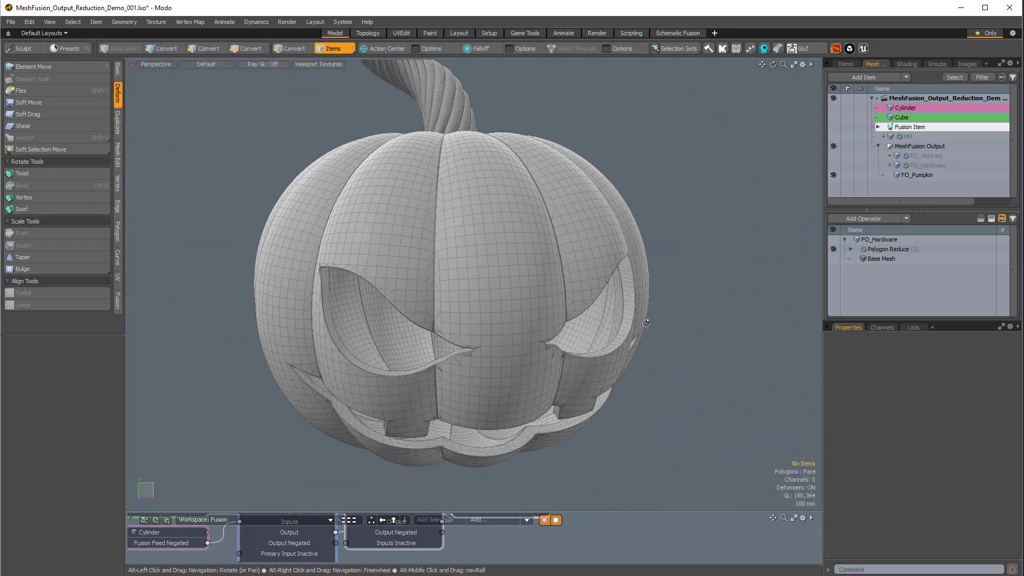
# Select the FO_Pumpkin mesh item, select all its polygons to check their count, and clear the polygon selection.
pyautogui.click(907, 174)
pyautogui.keyDown('alt'); pyautogui.moveTo(656, 240); pyautogui.dragTo(622, 217); pyautogui.keyUp('alt')
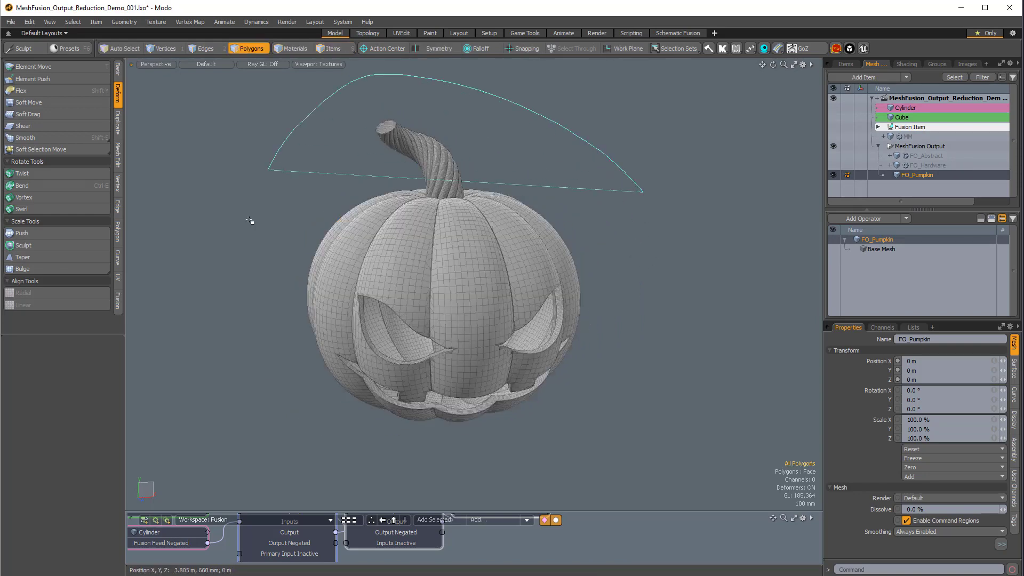
pyautogui.moveTo(618, 415); pyautogui.dragTo(618, 414, button='right')
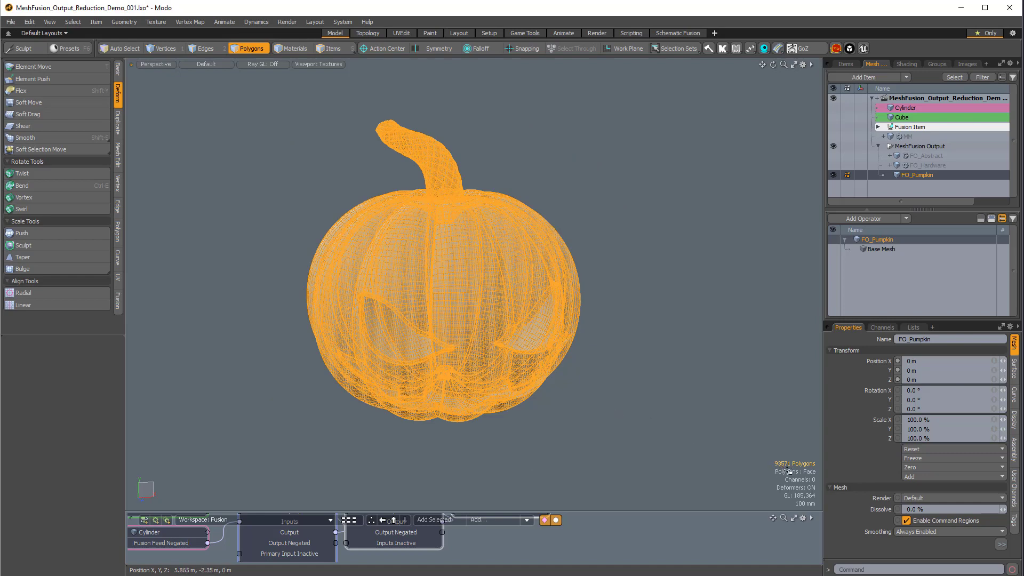
pyautogui.click(755, 367)
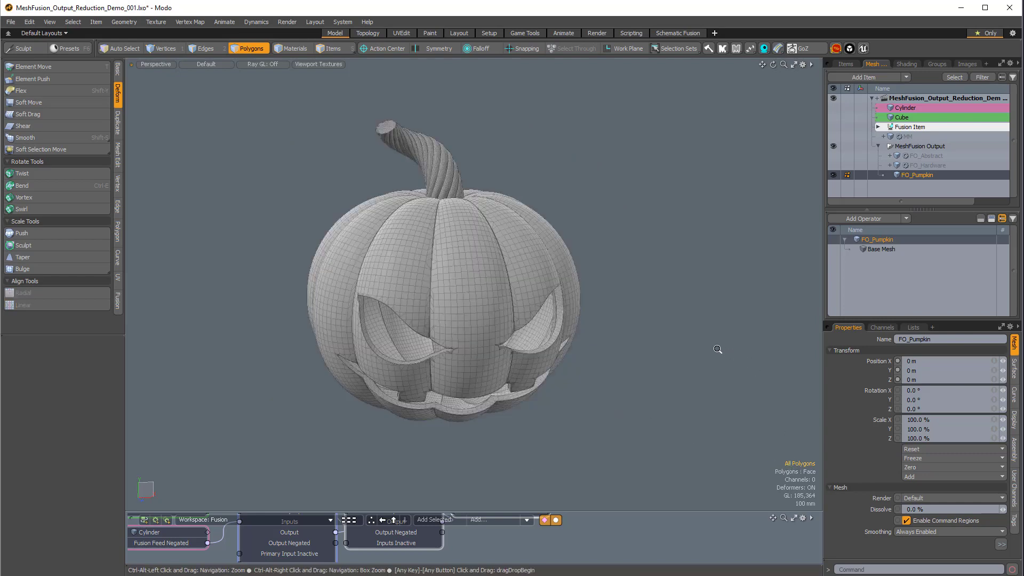
# Add a Polygon Reduce operation to FO_Pumpkin and set its Number to 30000.
pyautogui.moveTo(720, 347)
pyautogui.keyDown('alt'); pyautogui.mouseDown()
pyautogui.moveTo(642, 394)
pyautogui.moveTo(594, 382)
pyautogui.moveTo(701, 332)
pyautogui.moveTo(739, 349)
pyautogui.mouseUp(); pyautogui.keyUp('alt')
pyautogui.click(871, 219)
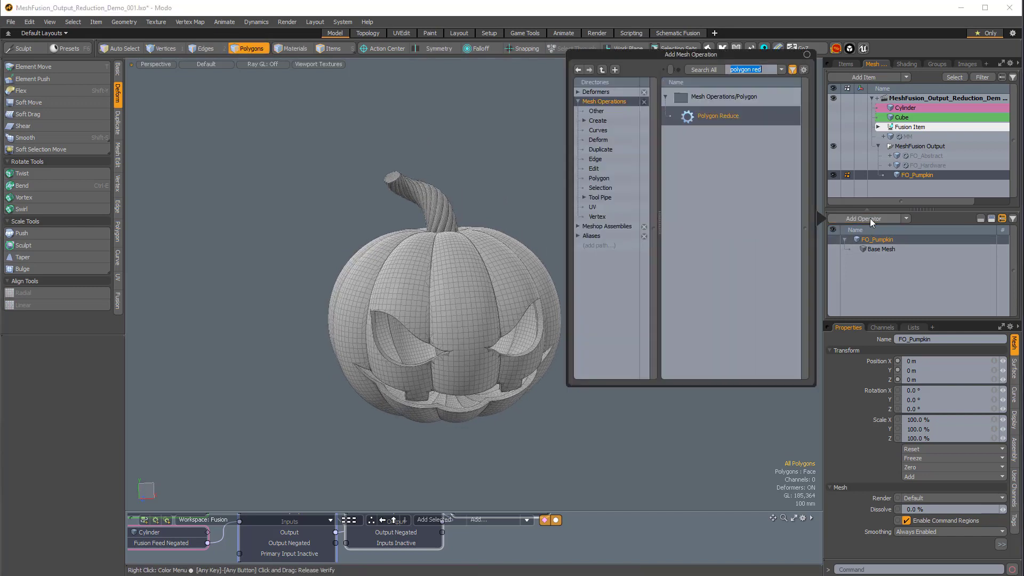
pyautogui.click(715, 115)
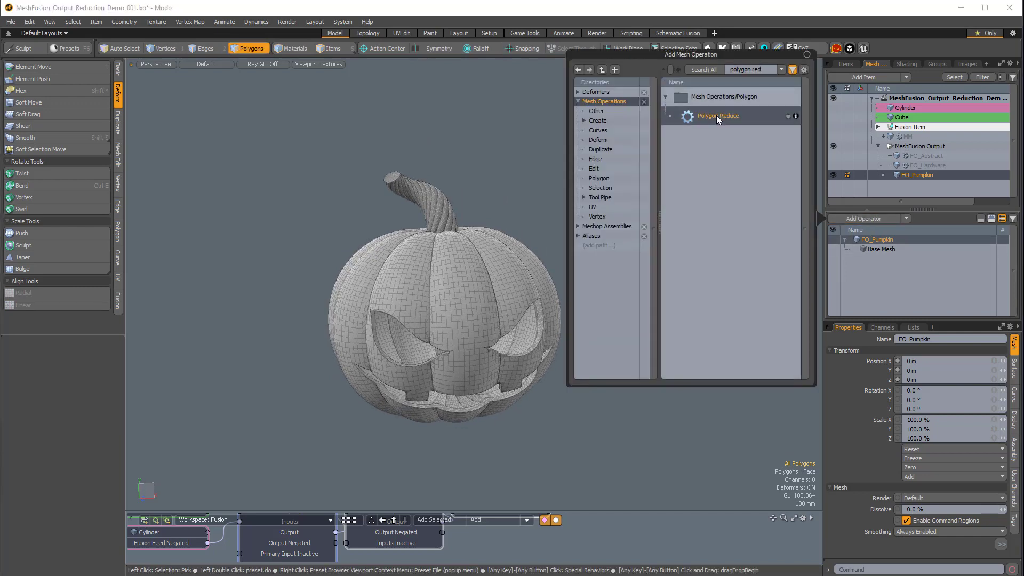
pyautogui.doubleClick(716, 115)
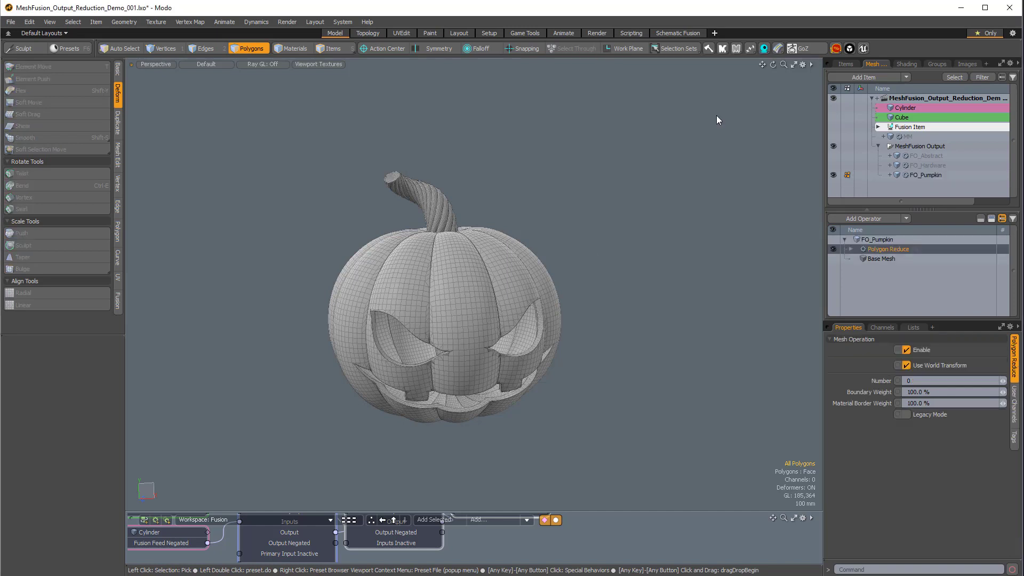
pyautogui.keyDown('alt'); pyautogui.moveTo(654, 328); pyautogui.dragTo(587, 299); pyautogui.keyUp('alt')
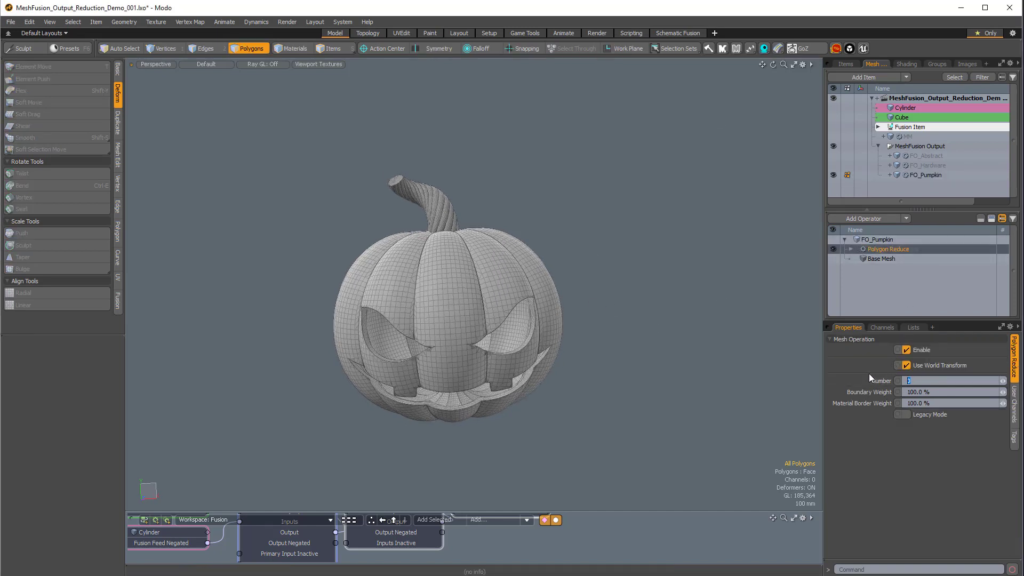
pyautogui.write('30000')
pyautogui.press('Return')
# Select all polygons of the reduced FO_Pumpkin mesh to check their count, and clear the selection.
pyautogui.keyDown('alt'); pyautogui.moveTo(640, 331); pyautogui.dragTo(565, 342); pyautogui.keyUp('alt')
pyautogui.keyDown('ctrl'); pyautogui.keyDown('alt'); pyautogui.moveTo(480, 342); pyautogui.dragTo(571, 230); pyautogui.keyUp('alt'); pyautogui.keyUp('ctrl')
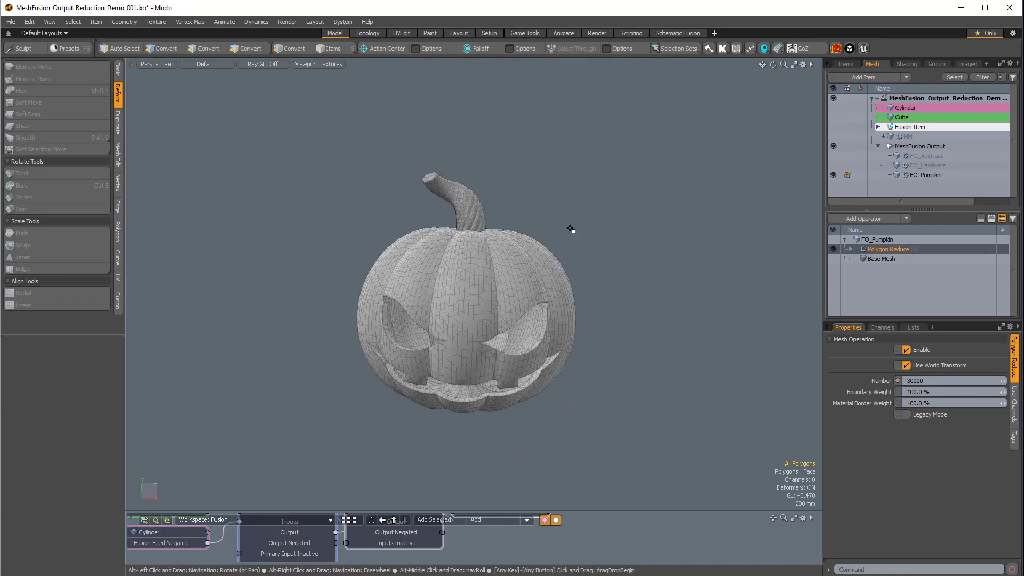
pyautogui.moveTo(580, 210); pyautogui.dragTo(355, 178, button='right')
pyautogui.moveTo(664, 416); pyautogui.dragTo(664, 416, button='right')
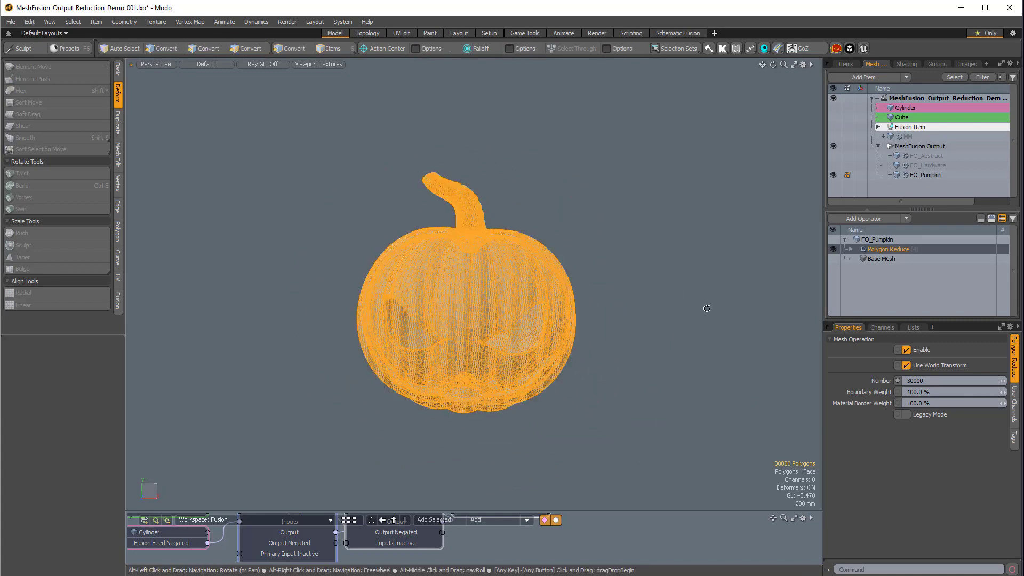
pyautogui.keyDown('alt'); pyautogui.moveTo(708, 304); pyautogui.dragTo(782, 464); pyautogui.keyUp('alt')
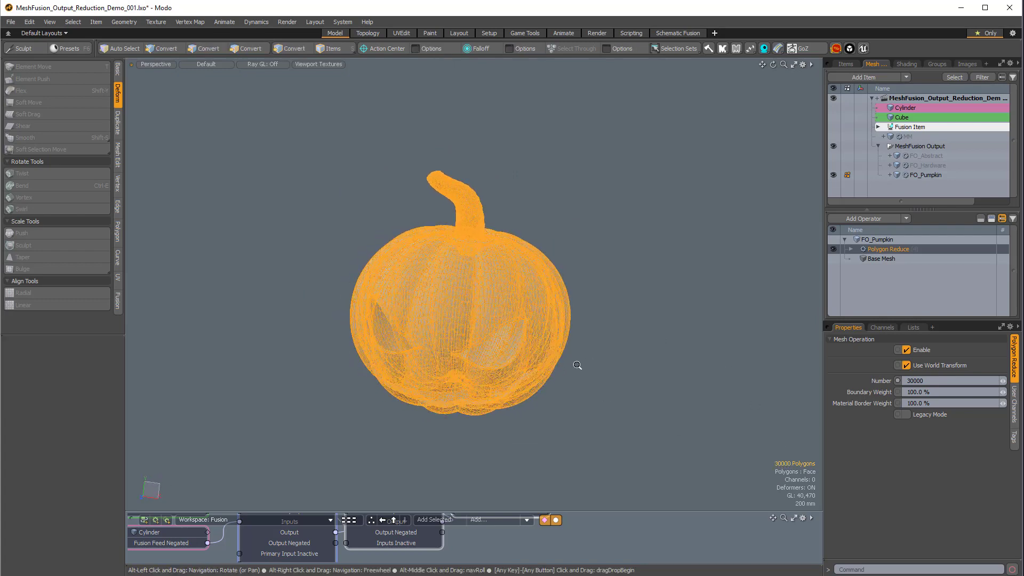
pyautogui.keyDown('alt'); pyautogui.moveTo(579, 366); pyautogui.dragTo(605, 392); pyautogui.keyUp('alt')
pyautogui.click(649, 281)
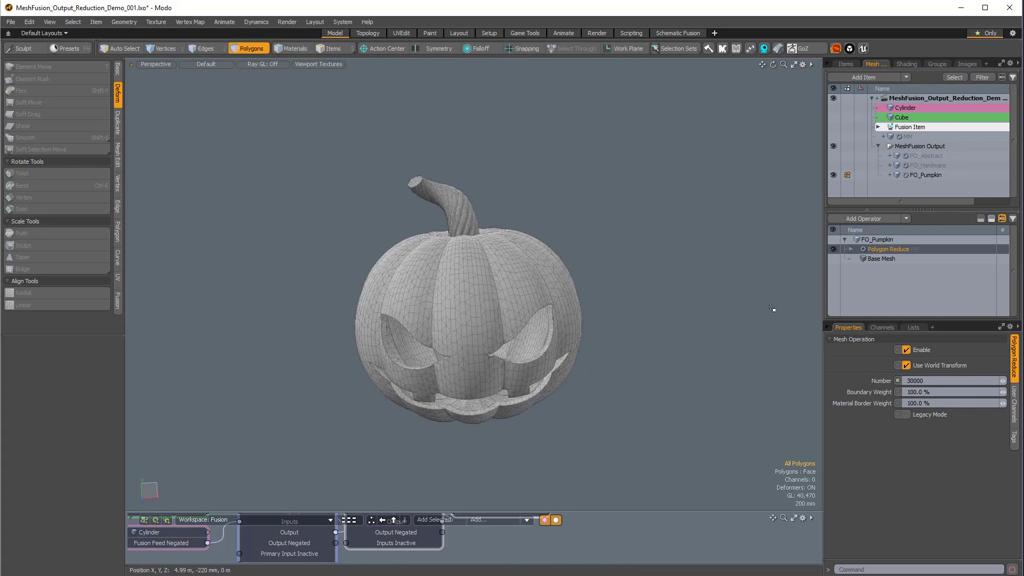
# Disable and re-enable FO_Pumpkin's Polygon Reduce operation to compare the original and reduced pumpkin meshes.
pyautogui.click(833, 248)
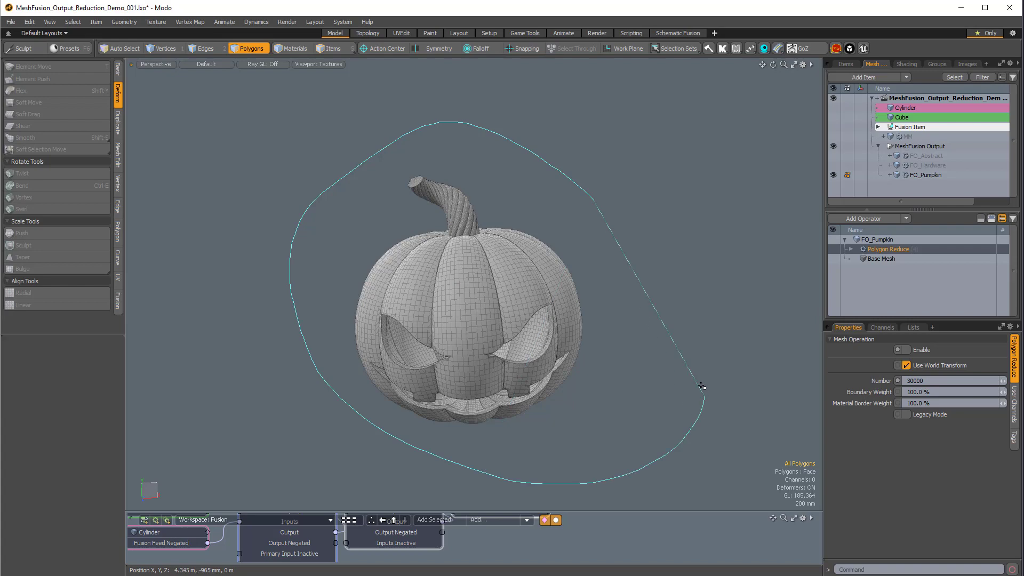
pyautogui.click(702, 386)
pyautogui.click(771, 372)
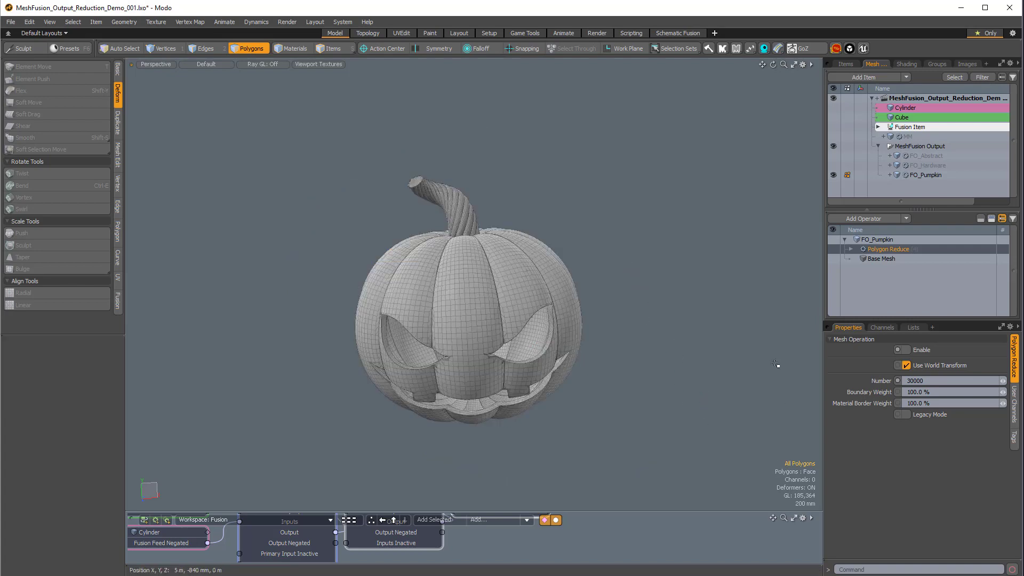
pyautogui.click(832, 248)
pyautogui.keyDown('alt'); pyautogui.moveTo(595, 409); pyautogui.dragTo(801, 271); pyautogui.keyUp('alt')
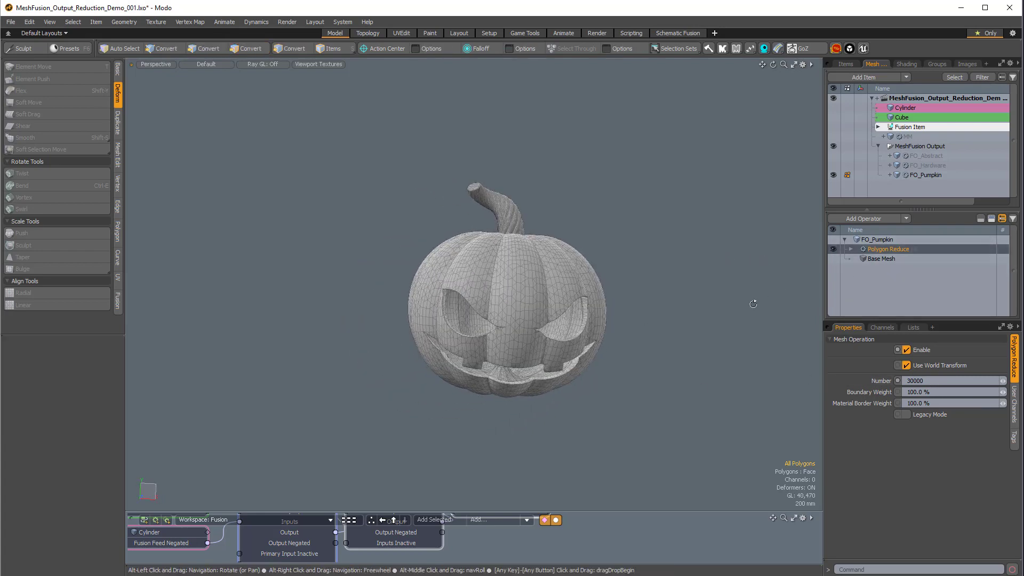
pyautogui.keyDown('alt'); pyautogui.moveTo(754, 302); pyautogui.dragTo(587, 304); pyautogui.keyUp('alt')
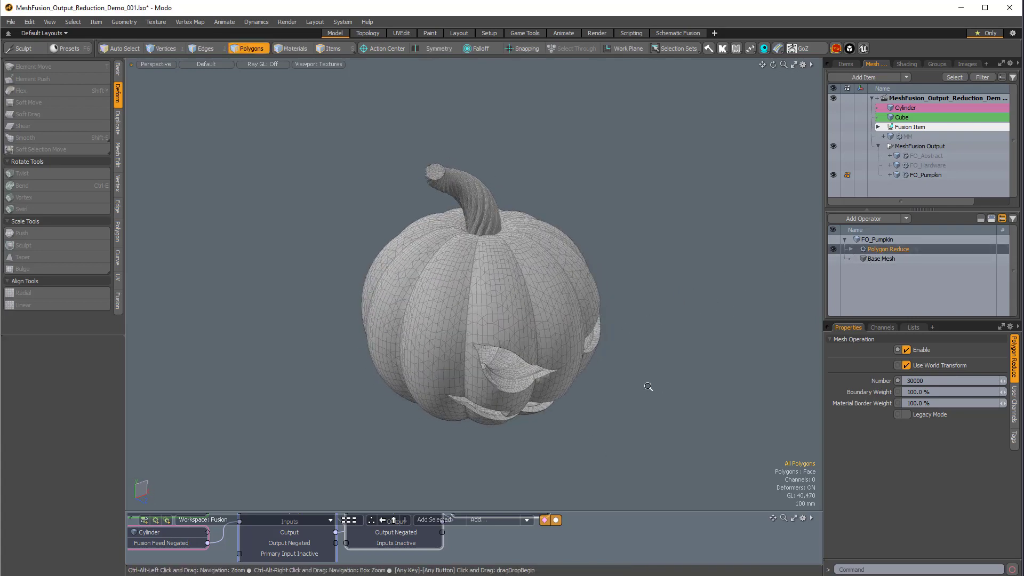